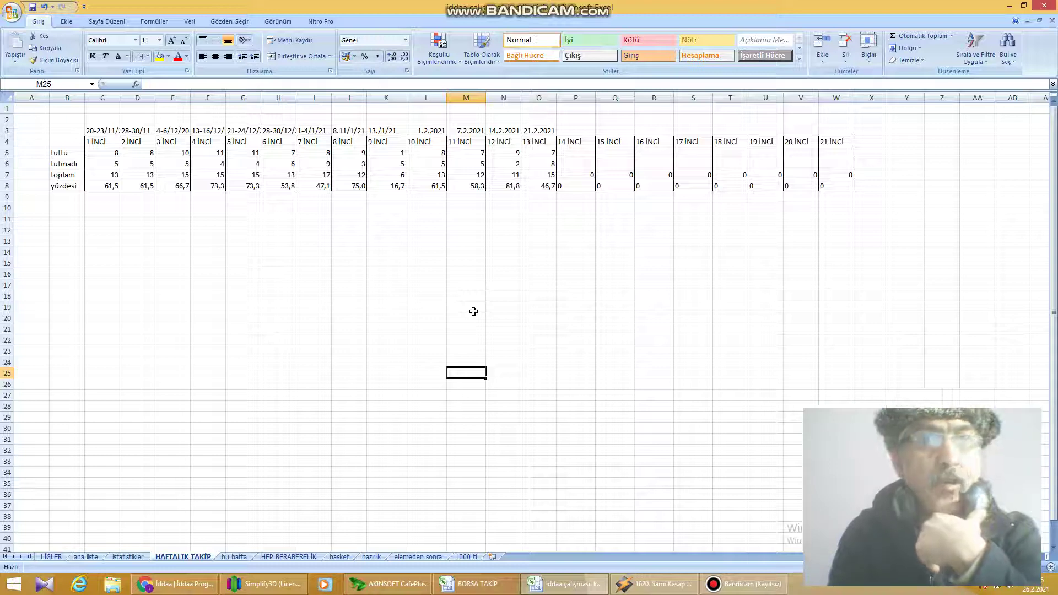
Review the 13 İNCİ week's results on the HAFTALIK TAKİP sheet and the match list on the bu hafta sheet
{"action": "left_click", "coordinate": [543, 175]}
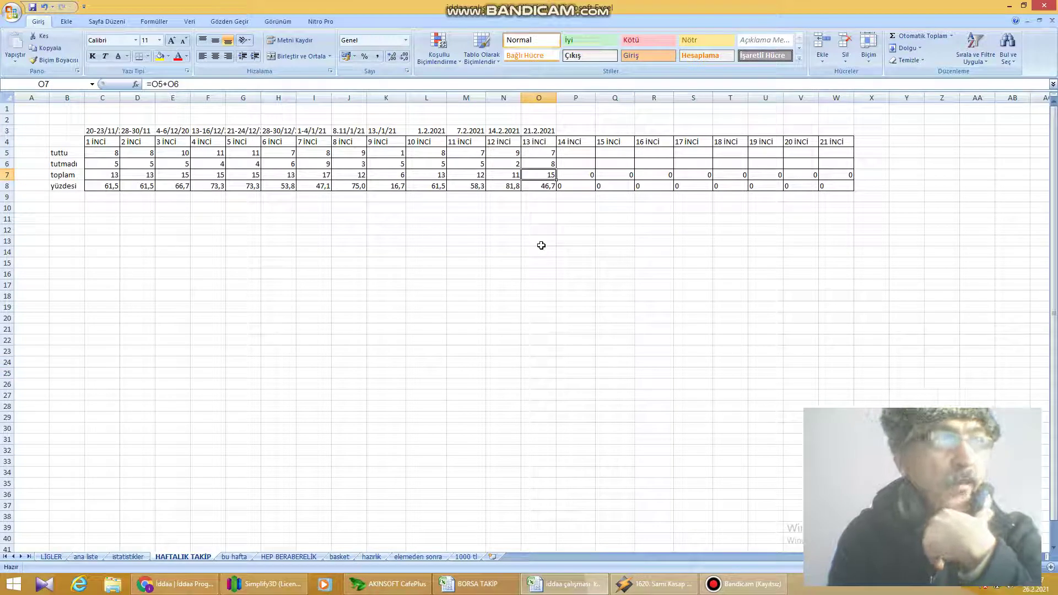
{"action": "left_click", "coordinate": [550, 153]}
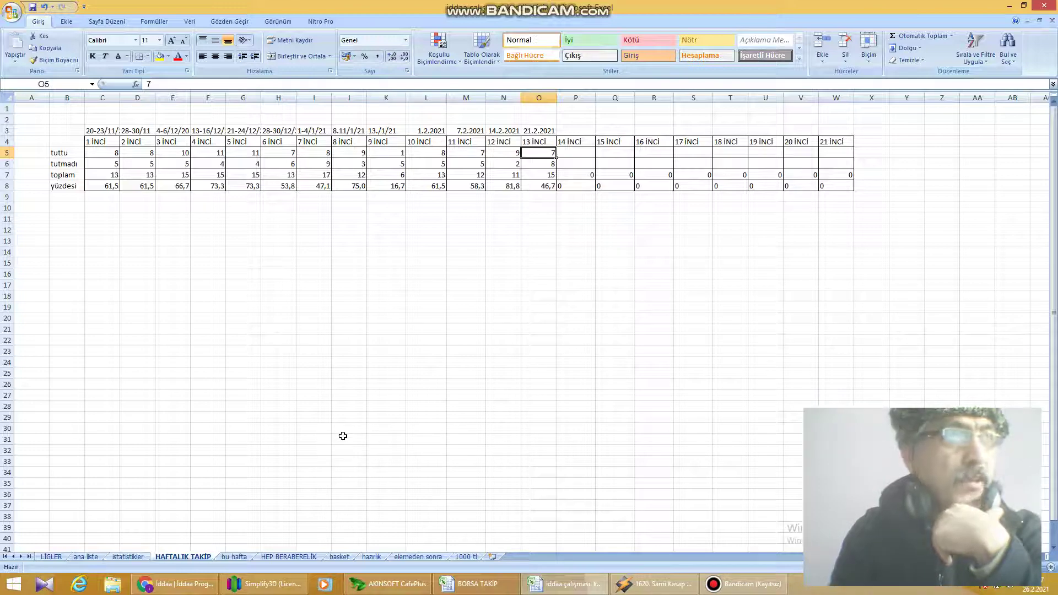
{"action": "left_click", "coordinate": [235, 557]}
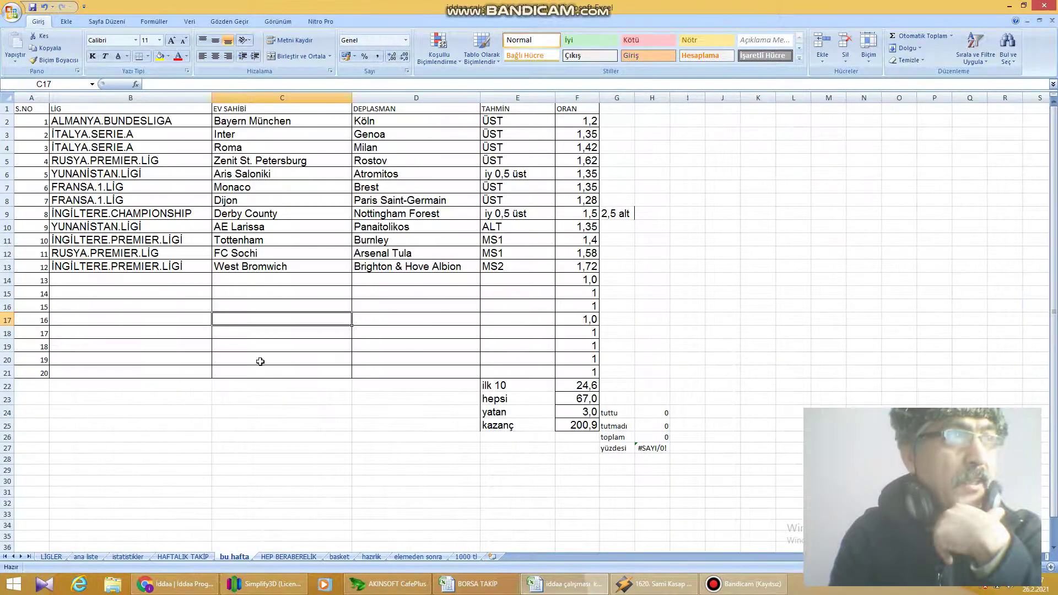
{"action": "left_click", "coordinate": [147, 269]}
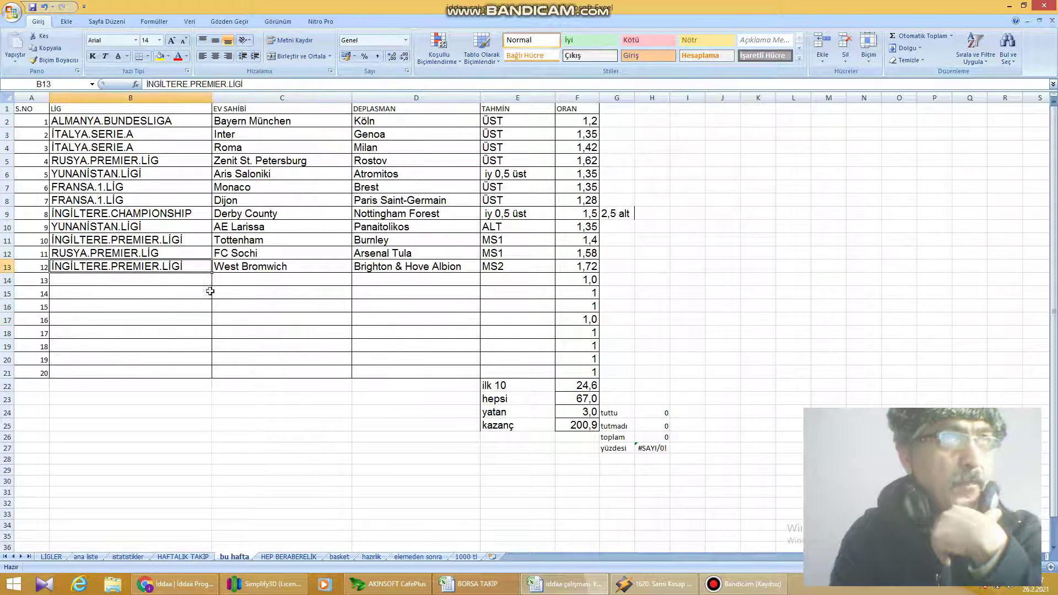
{"action": "left_click", "coordinate": [281, 304]}
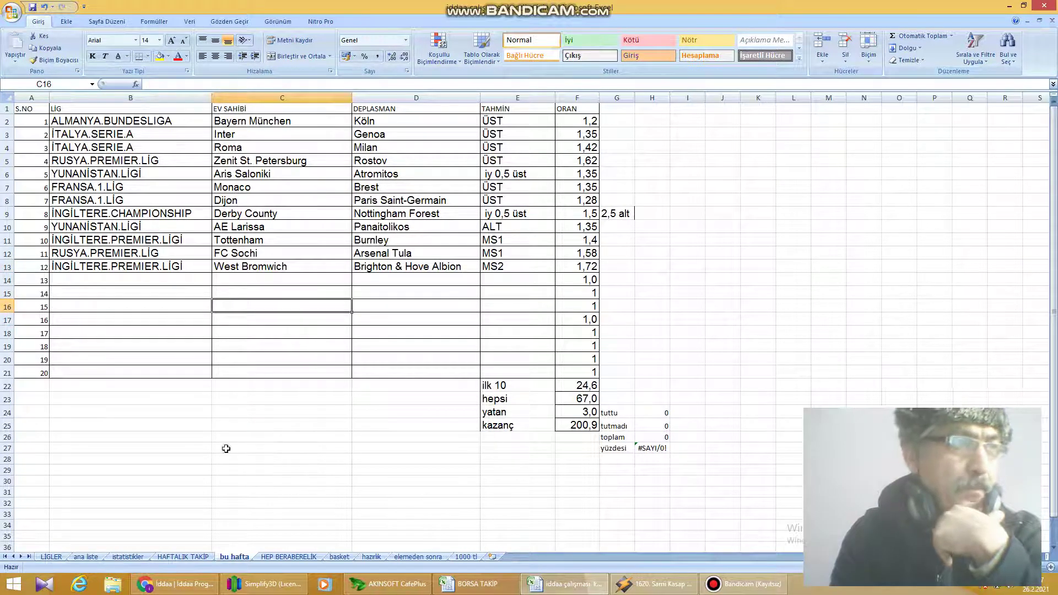
Examine the followed leagues and team counts on the LİGLER sheet, plus the ana liste and istatistikler sheets
{"action": "left_click", "coordinate": [62, 558]}
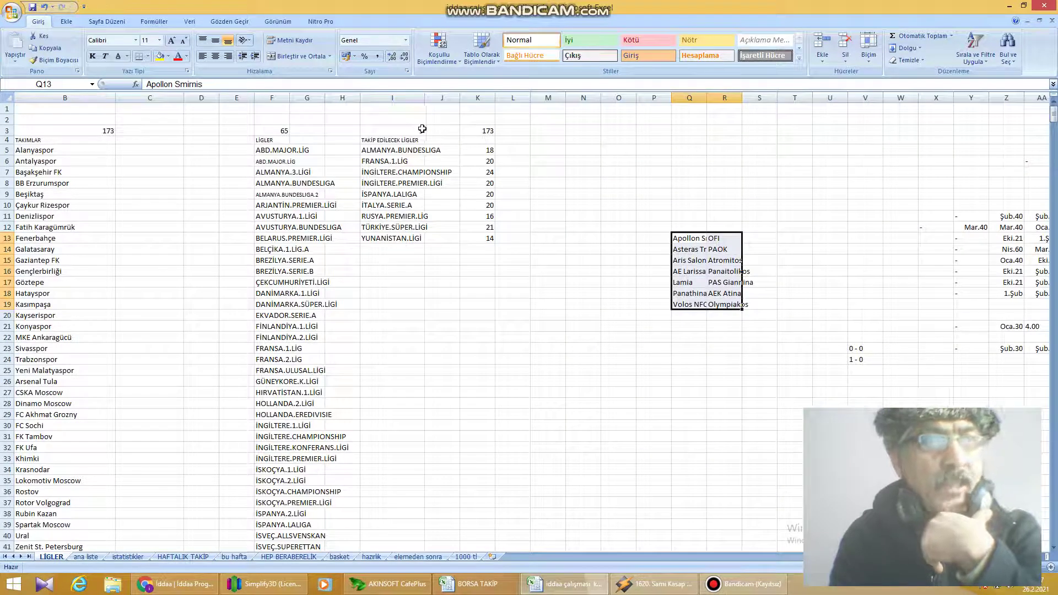
{"action": "left_click", "coordinate": [412, 132]}
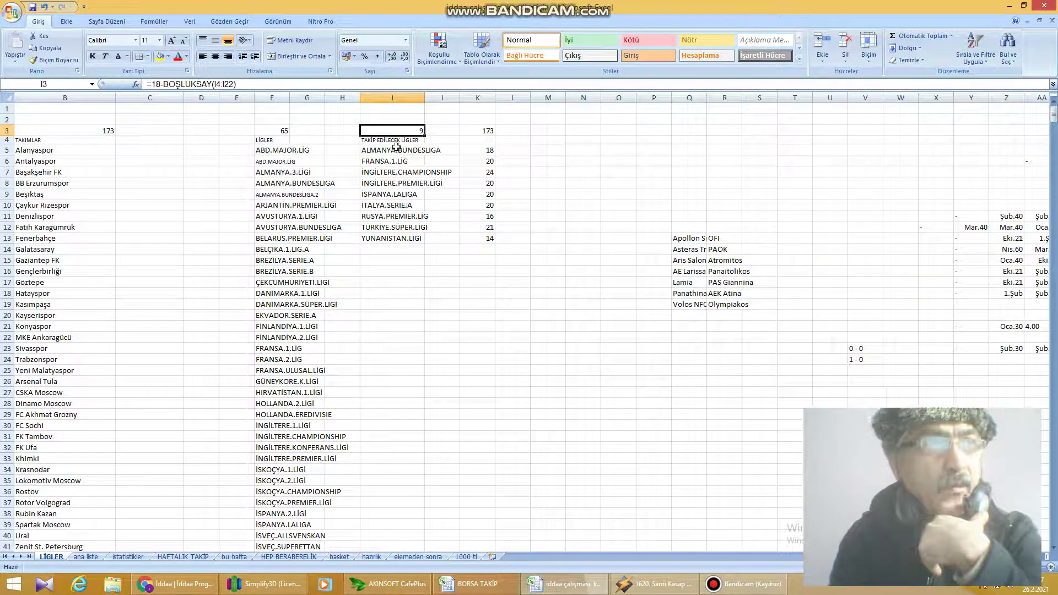
{"action": "left_click_drag", "start_coordinate": [396, 147], "coordinate": [402, 238]}
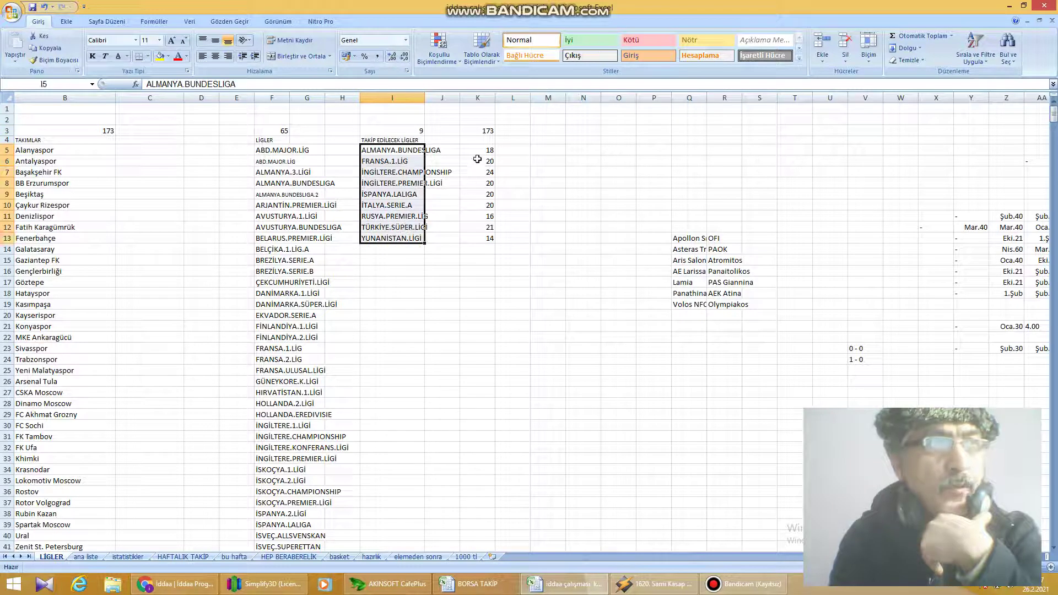
{"action": "left_click", "coordinate": [483, 131]}
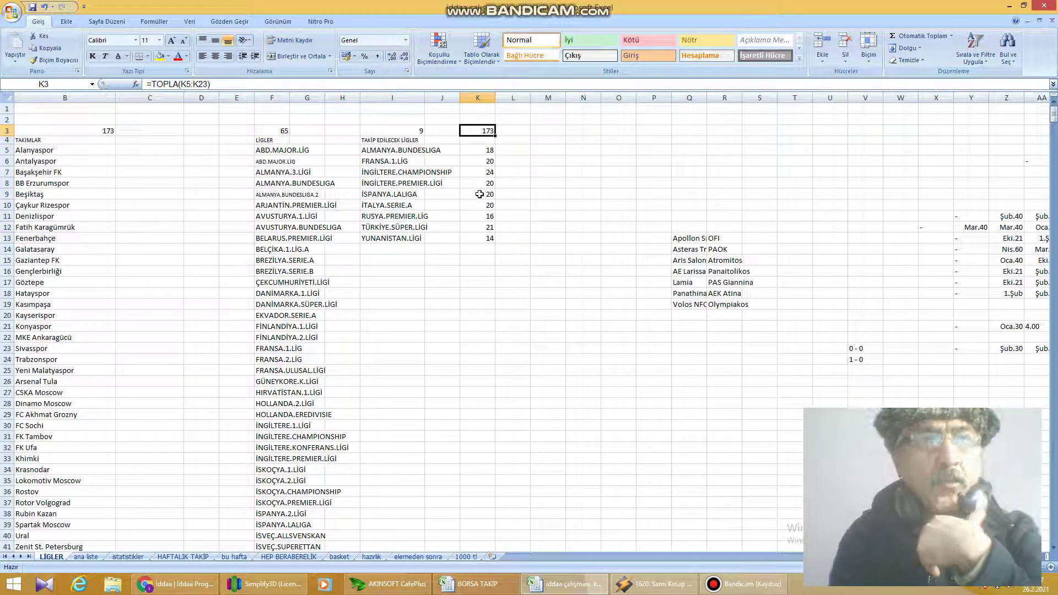
{"action": "left_click", "coordinate": [87, 557]}
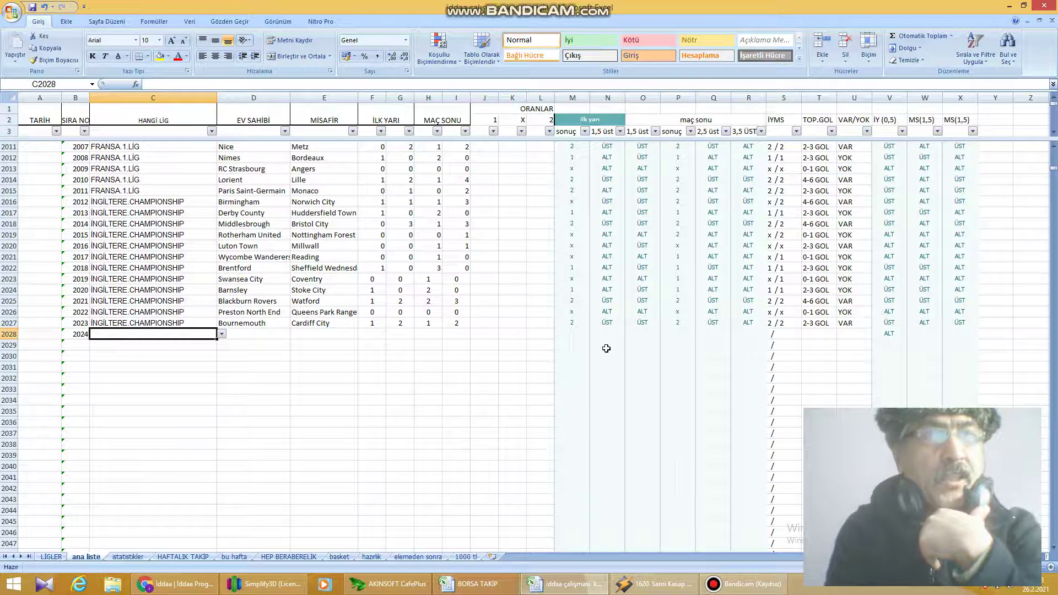
{"action": "left_click", "coordinate": [127, 557]}
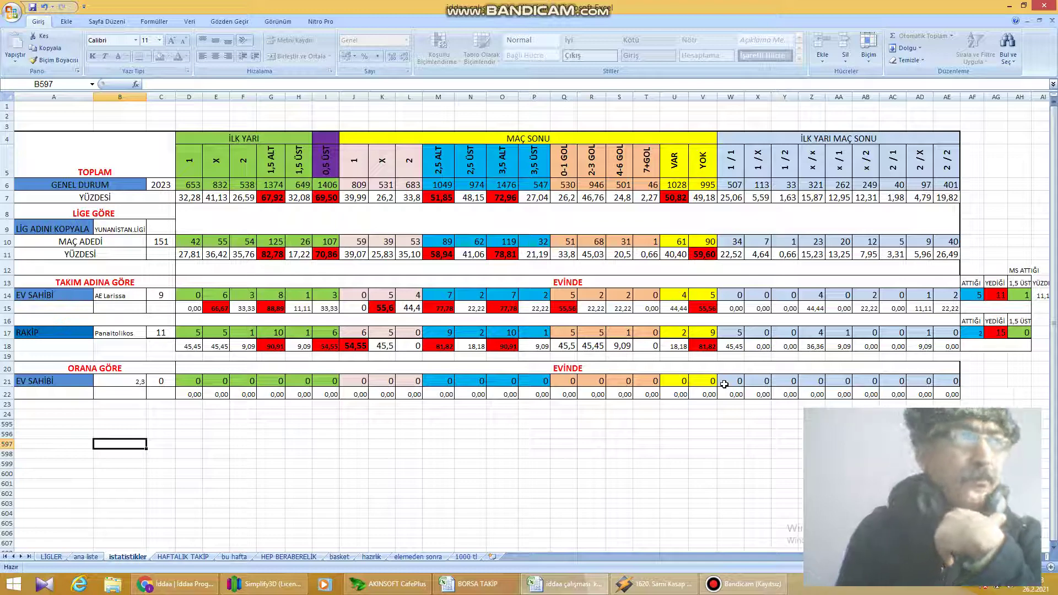
Read the league, teams, prediction and odds of the first match, Bayern München–Köln, on the bu hafta sheet
{"action": "left_click", "coordinate": [234, 557]}
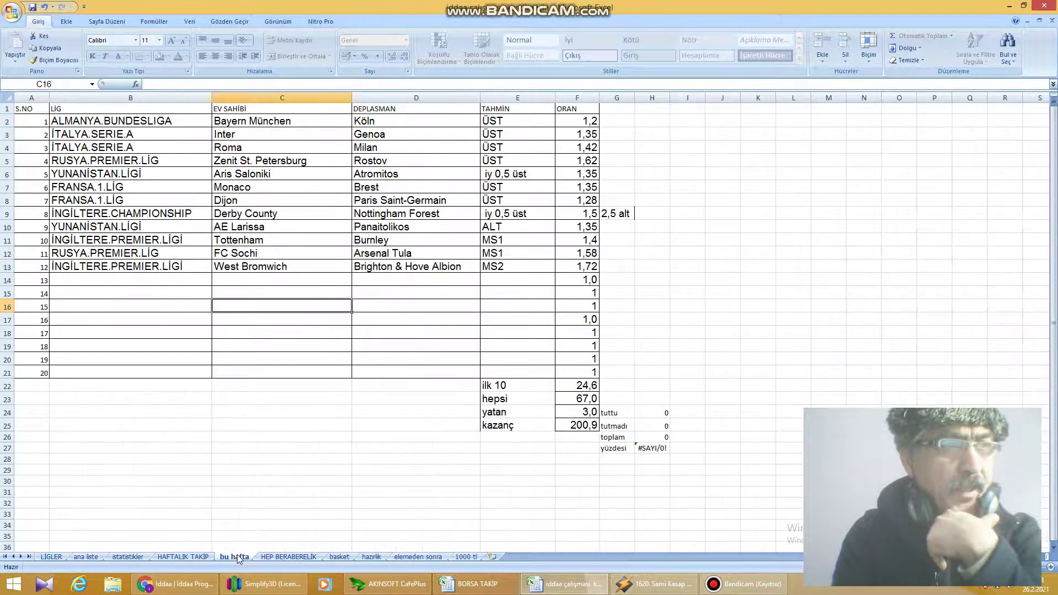
{"action": "left_click", "coordinate": [263, 332]}
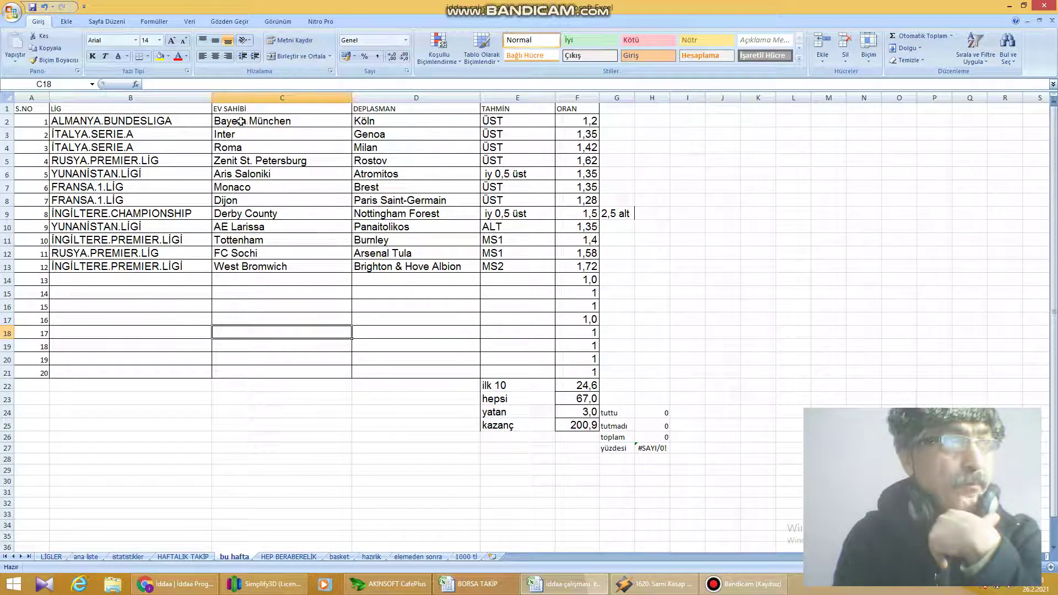
{"action": "left_click", "coordinate": [144, 121]}
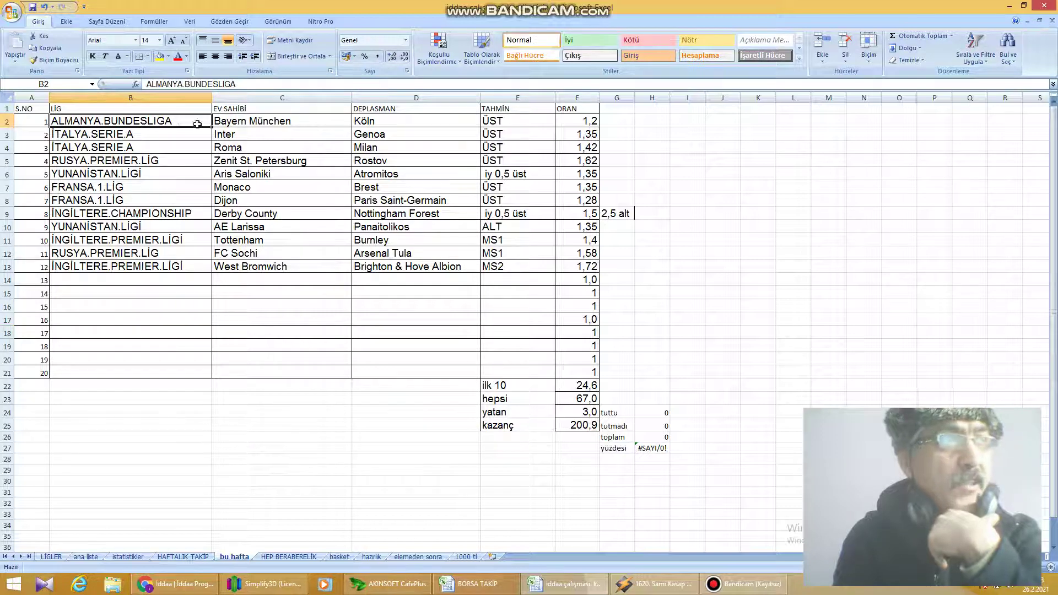
{"action": "left_click", "coordinate": [245, 122]}
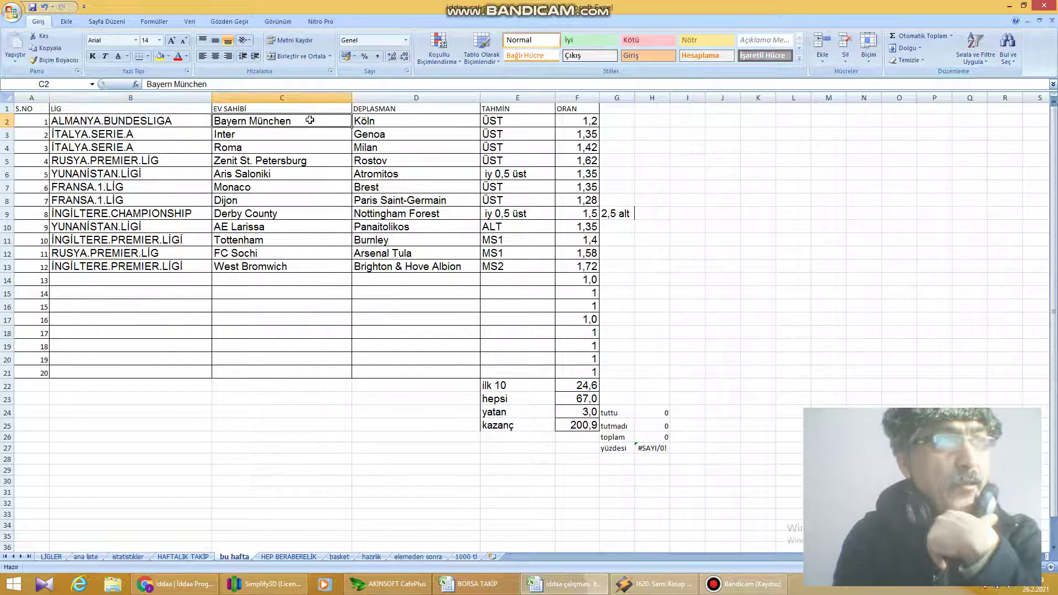
{"action": "left_click", "coordinate": [358, 123]}
{"action": "left_click", "coordinate": [489, 119]}
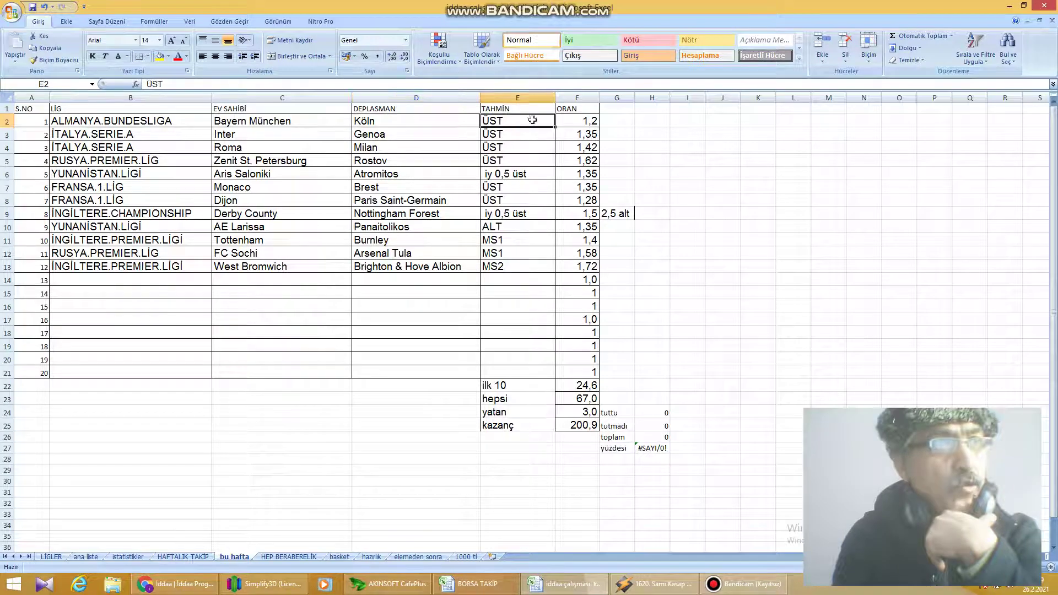
{"action": "left_click", "coordinate": [573, 119]}
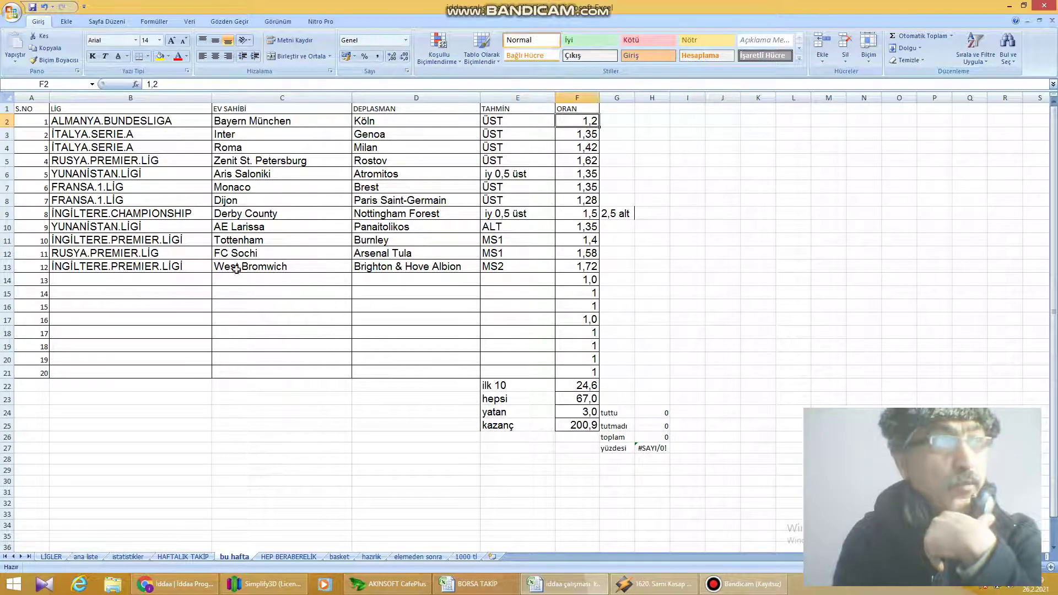
Set the league name on the istatistikler sheet to ALMANYA.BUNDESLIGA
{"action": "left_click", "coordinate": [98, 558]}
{"action": "left_click", "coordinate": [127, 557]}
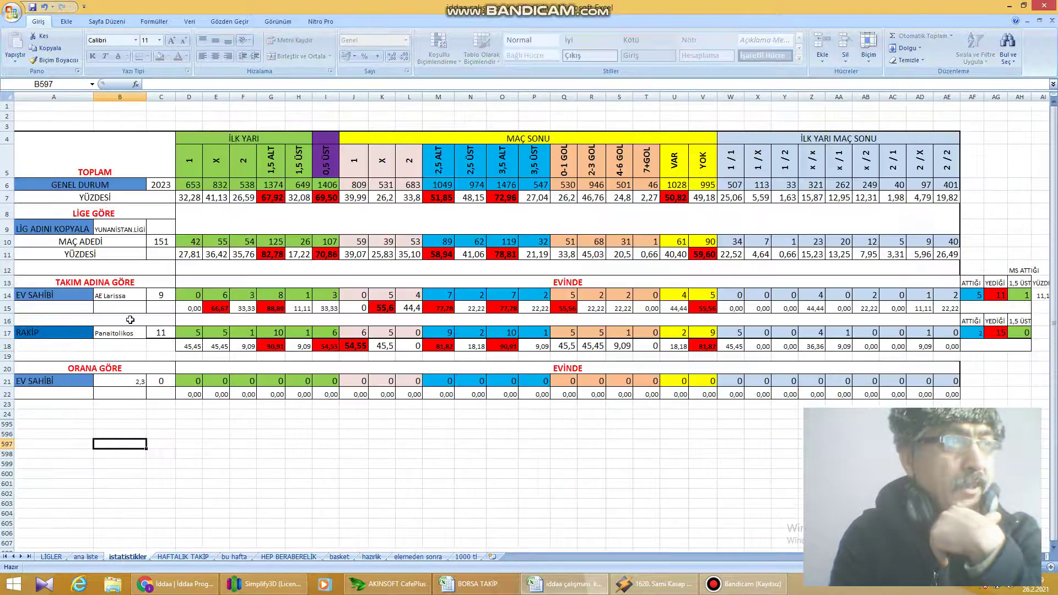
{"action": "left_click", "coordinate": [127, 230]}
{"action": "left_click", "coordinate": [151, 230]}
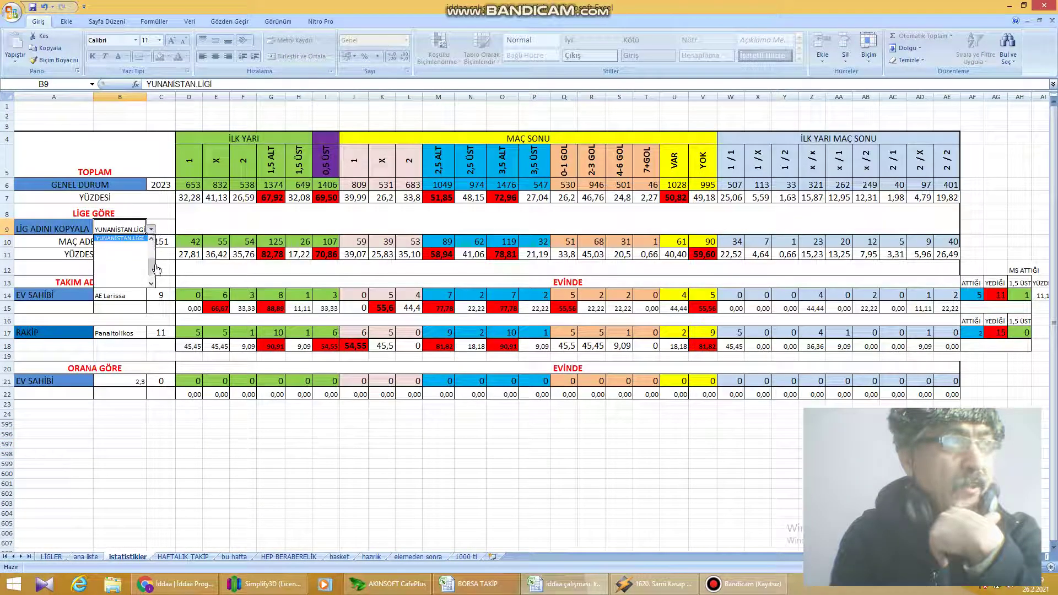
{"action": "scroll", "coordinate": [153, 252], "scroll_direction": "up", "scroll_amount": 3}
{"action": "left_click", "coordinate": [119, 238]}
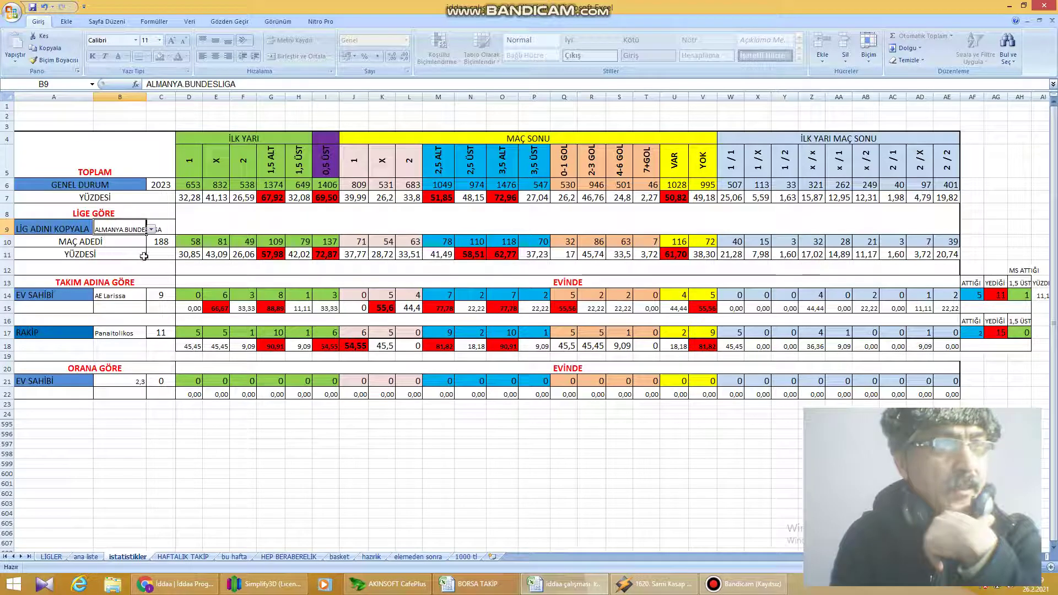
Set the home team to Bayern München and the opponent to Köln in the team statistics
{"action": "left_click", "coordinate": [113, 295]}
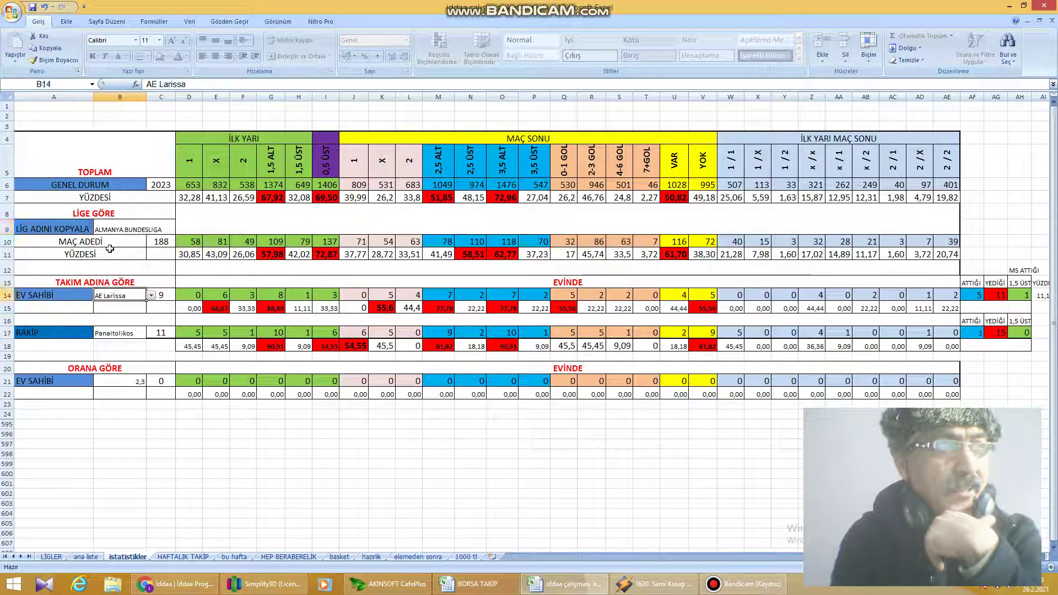
{"action": "left_click", "coordinate": [151, 295]}
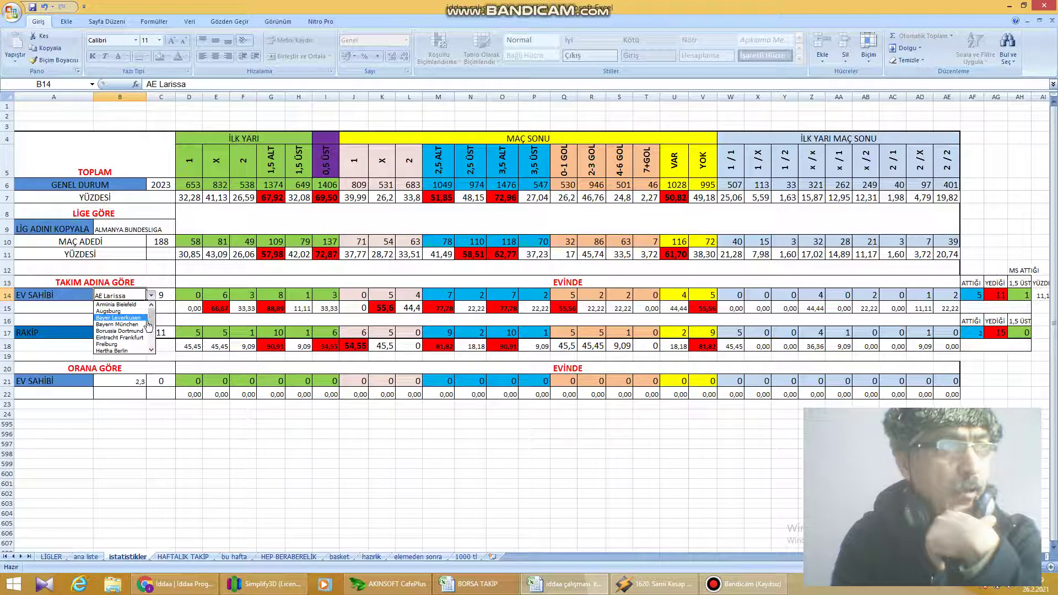
{"action": "left_click", "coordinate": [132, 325]}
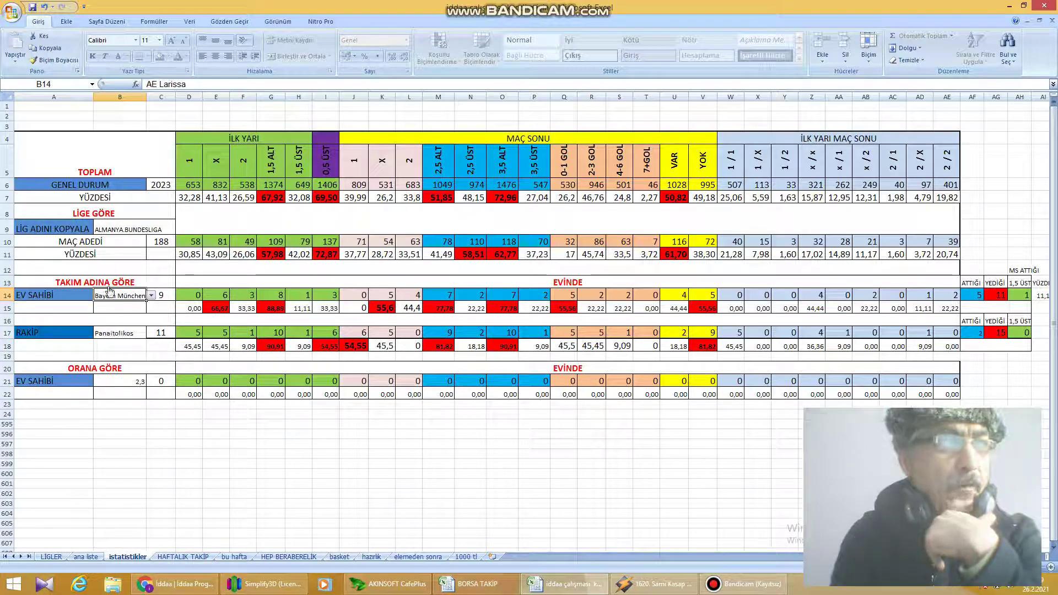
{"action": "left_click", "coordinate": [117, 333]}
{"action": "left_click", "coordinate": [151, 333]}
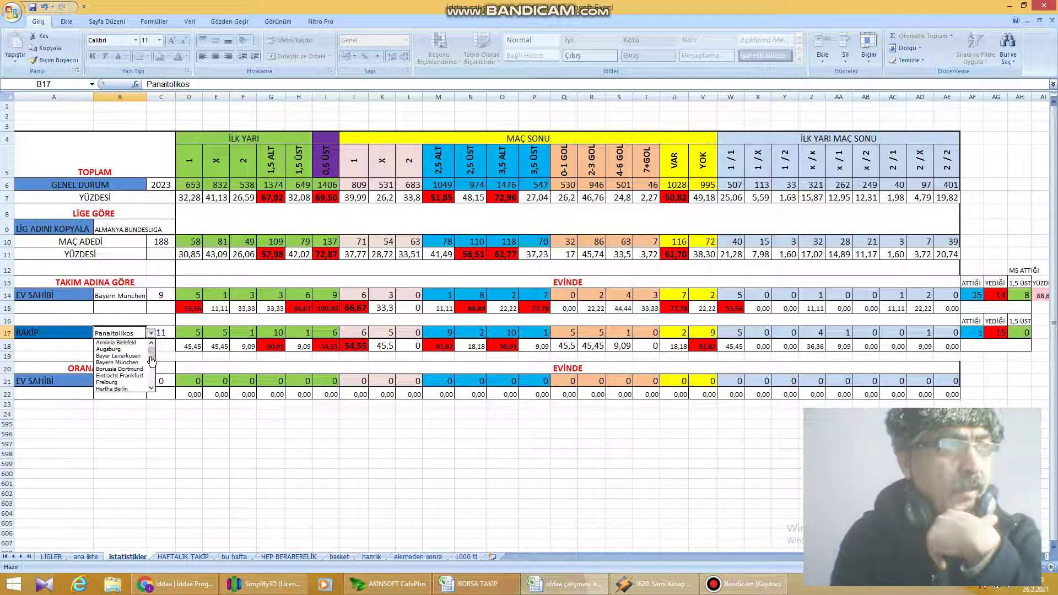
{"action": "scroll", "coordinate": [132, 358], "scroll_direction": "down", "scroll_amount": 3}
{"action": "left_click", "coordinate": [119, 356]}
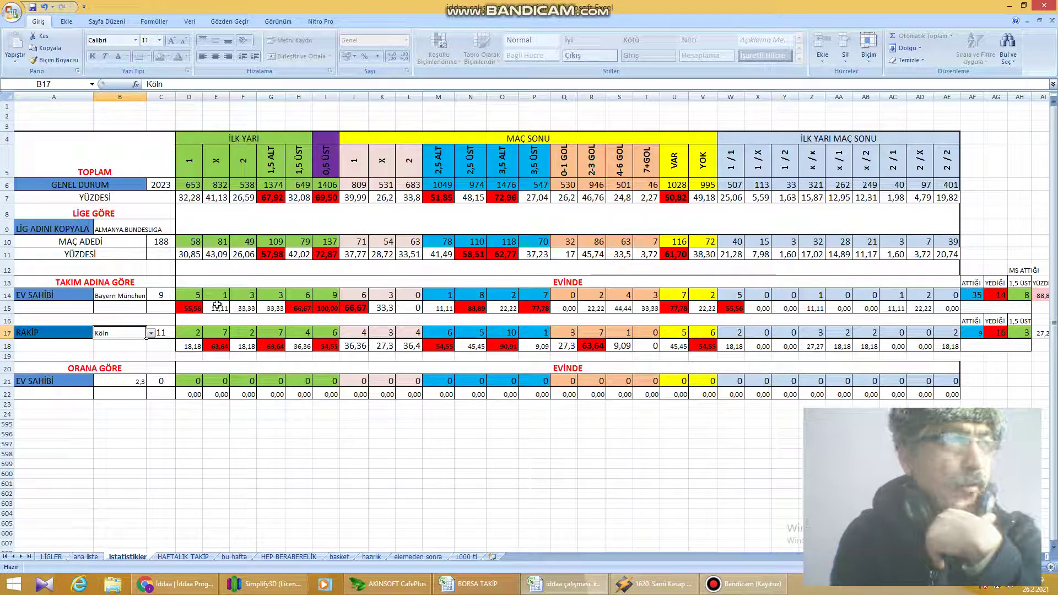
Examine Bayern München's home match count, first-half 0,5 and 1,5 ÜST rates, and full-time 2,5 and 3,5 ÜST statistics
{"action": "left_click", "coordinate": [158, 295]}
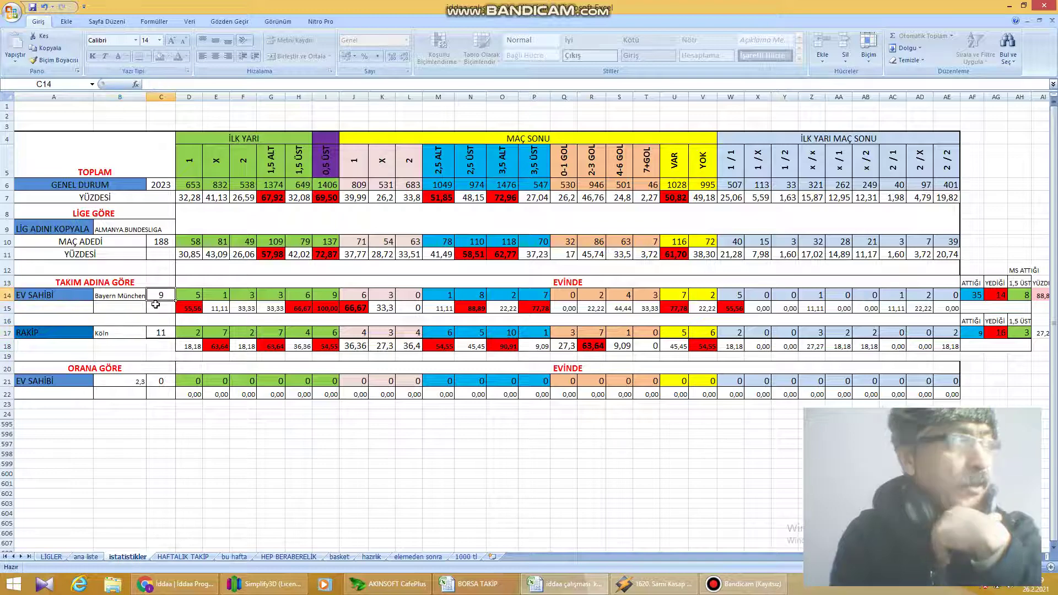
{"action": "left_click", "coordinate": [326, 310]}
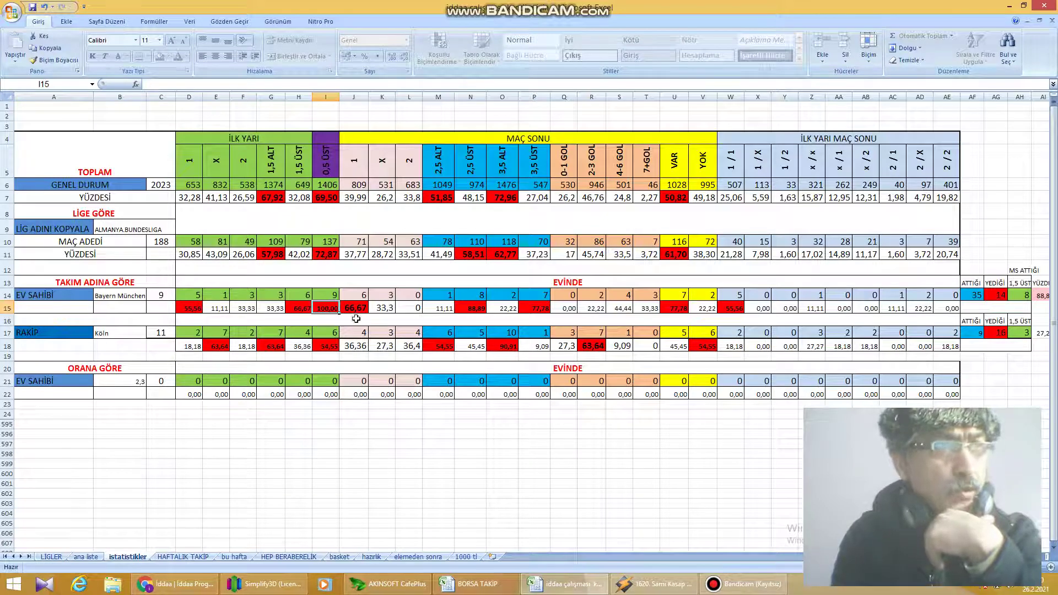
{"action": "left_click", "coordinate": [473, 296]}
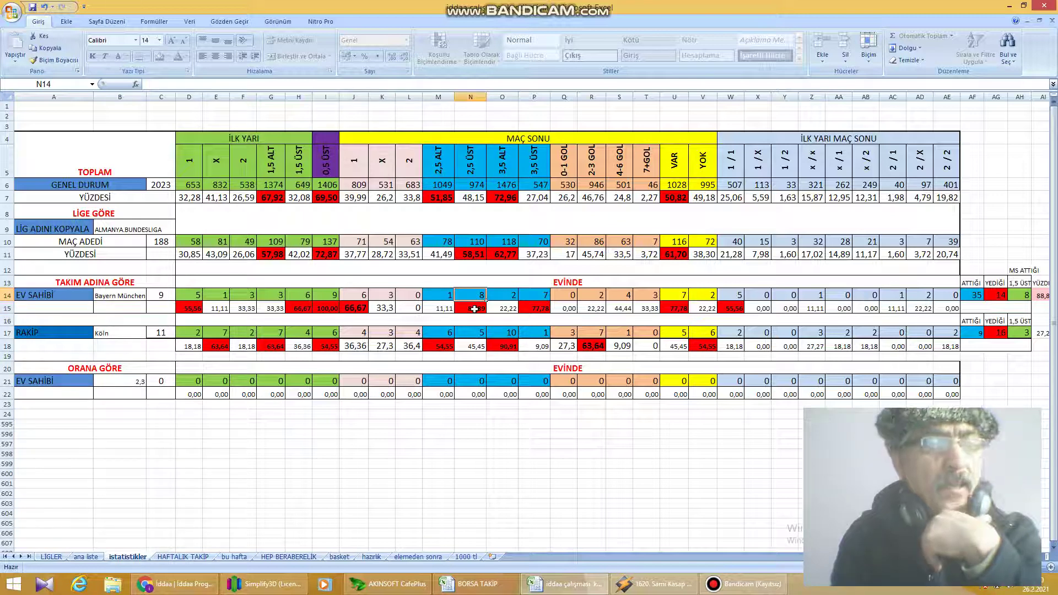
{"action": "left_click", "coordinate": [474, 309]}
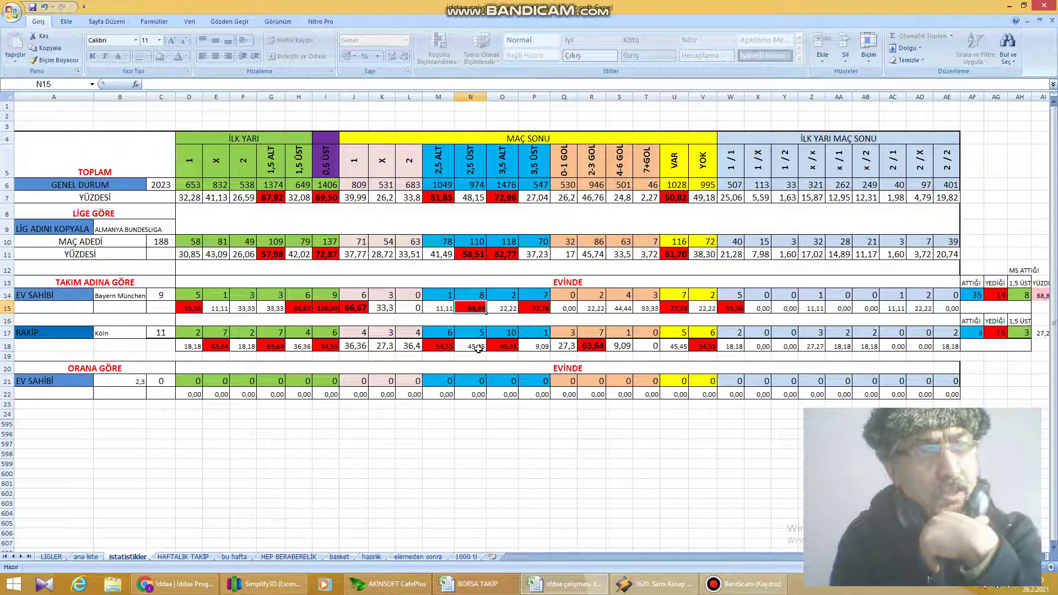
{"action": "left_click", "coordinate": [534, 309]}
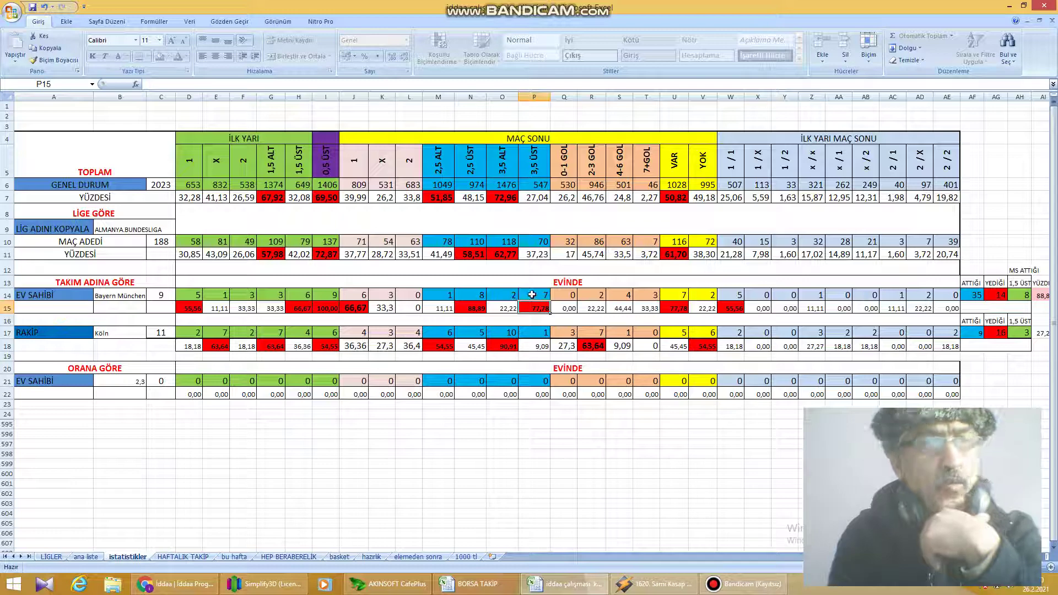
{"action": "left_click", "coordinate": [526, 294]}
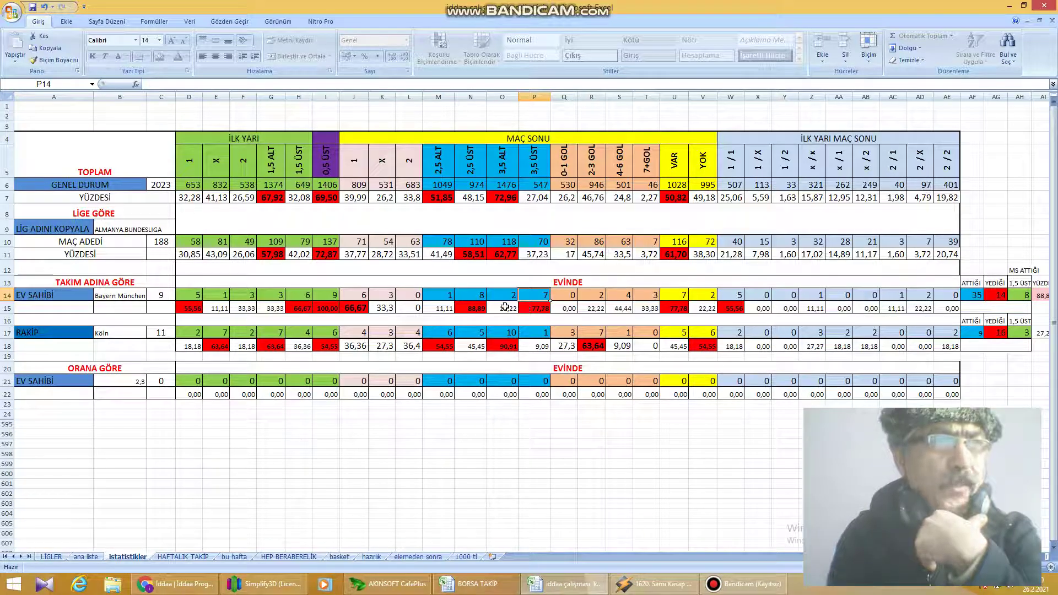
{"action": "left_click", "coordinate": [471, 309]}
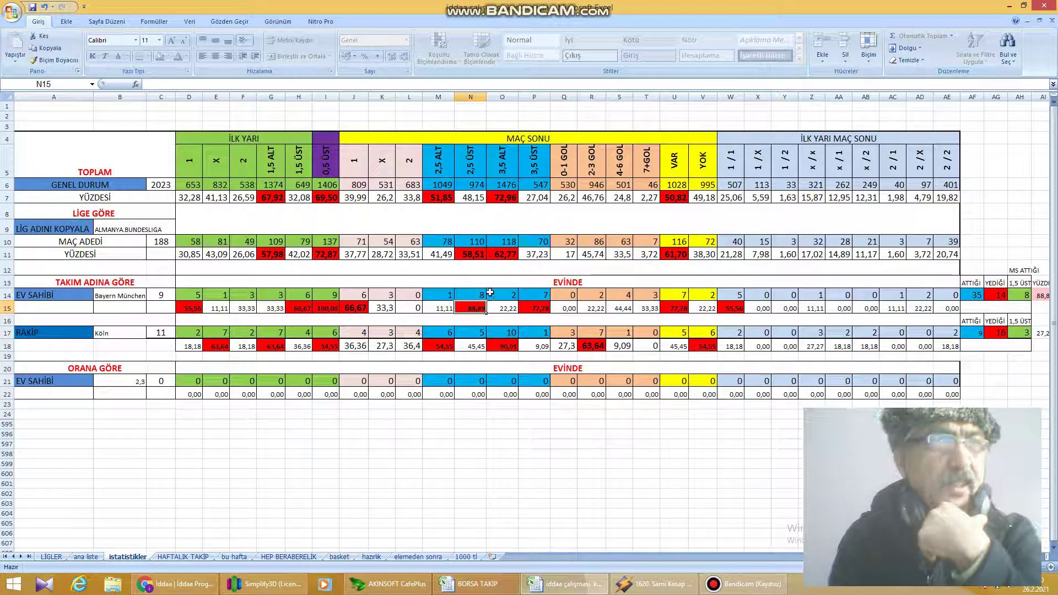
{"action": "left_click", "coordinate": [319, 310]}
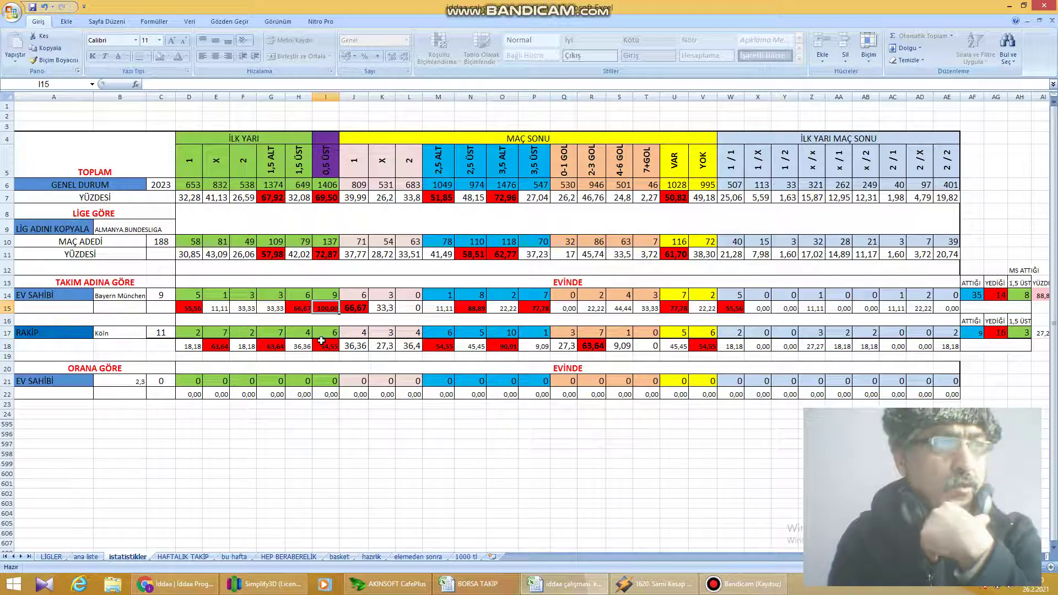
{"action": "left_click", "coordinate": [294, 311]}
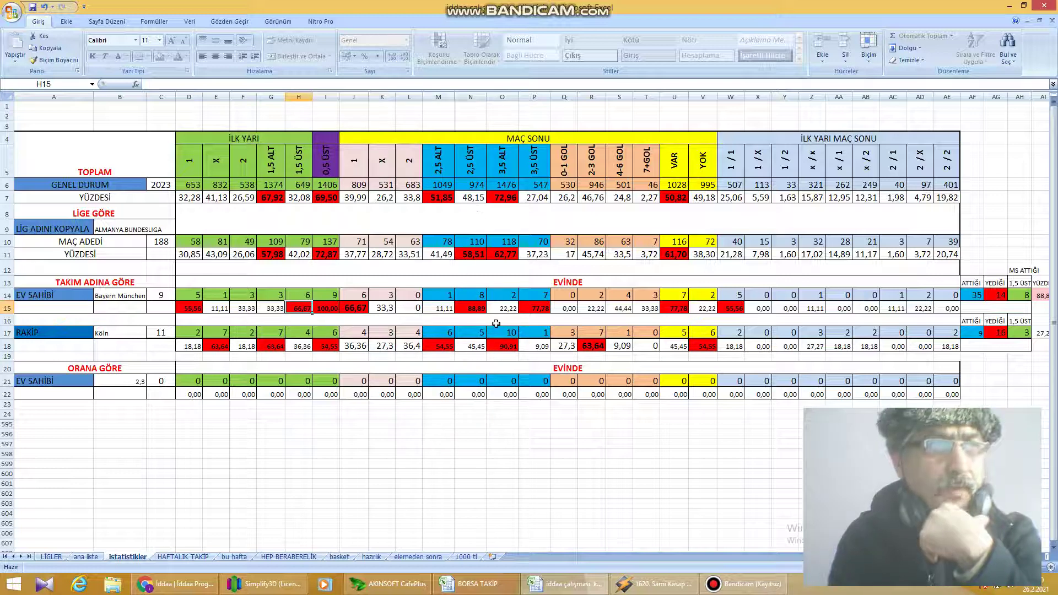
{"action": "left_click", "coordinate": [537, 307]}
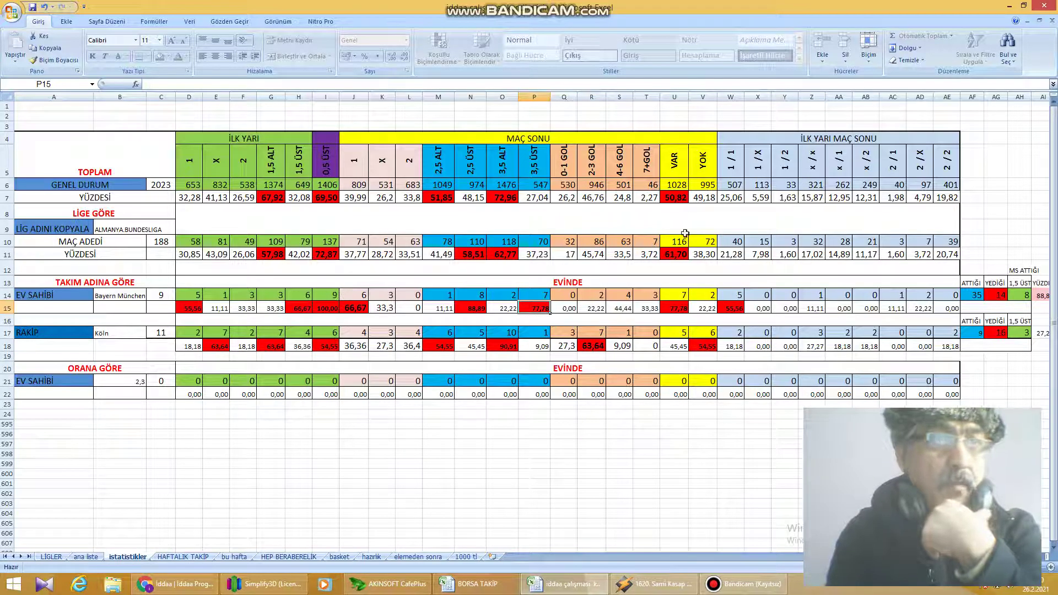
Check Bayern München's 1/1 rate, and read the odds and teams of match 12, West Bromwich–Brighton & Hove Albion, on the bu hafta sheet
{"action": "left_click", "coordinate": [730, 310]}
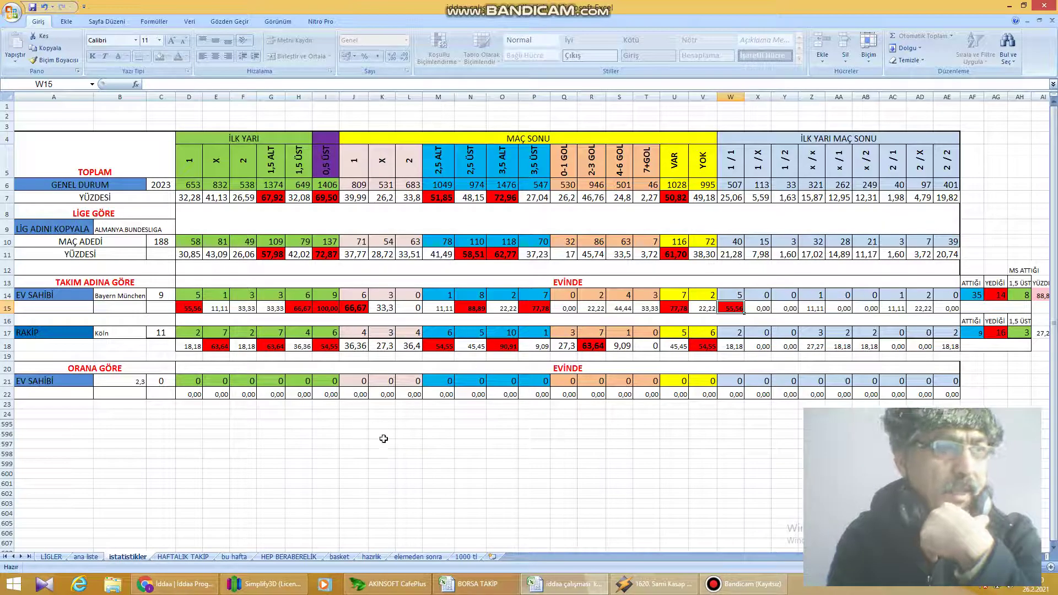
{"action": "left_click", "coordinate": [234, 557]}
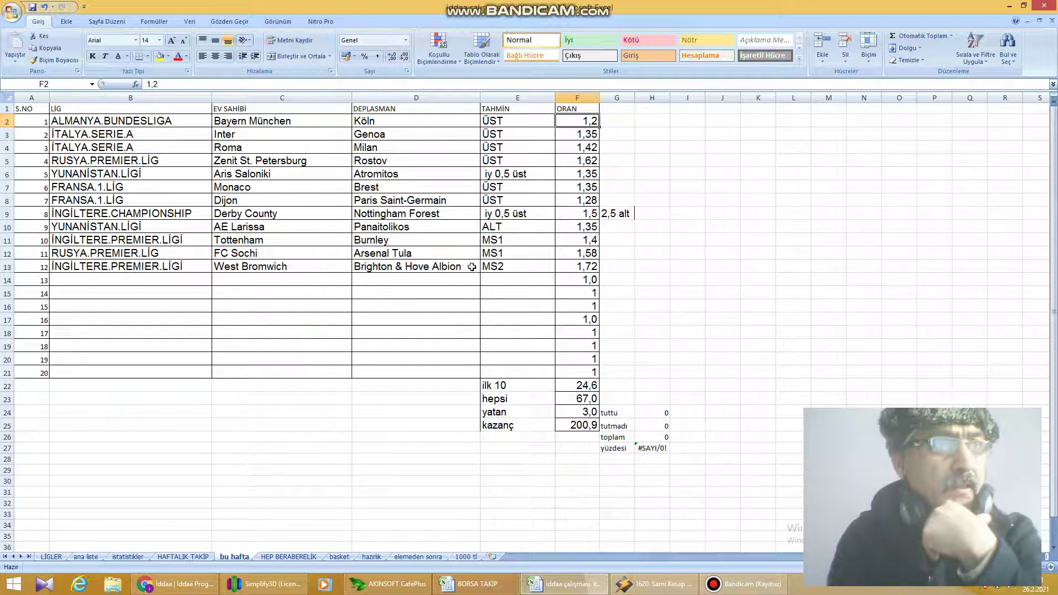
{"action": "left_click", "coordinate": [581, 266]}
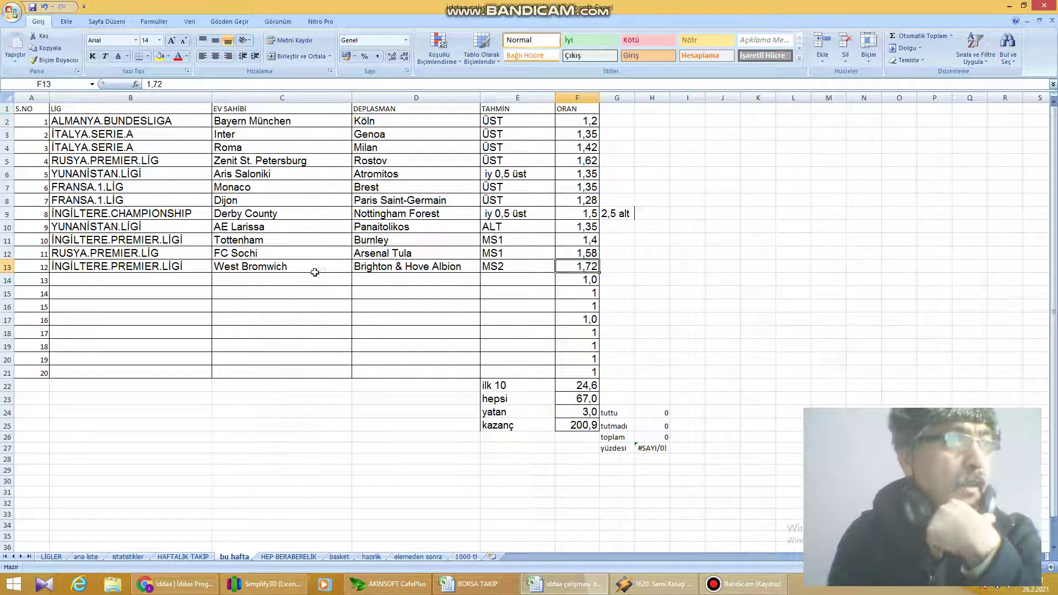
{"action": "left_click", "coordinate": [289, 269]}
{"action": "left_click", "coordinate": [395, 269]}
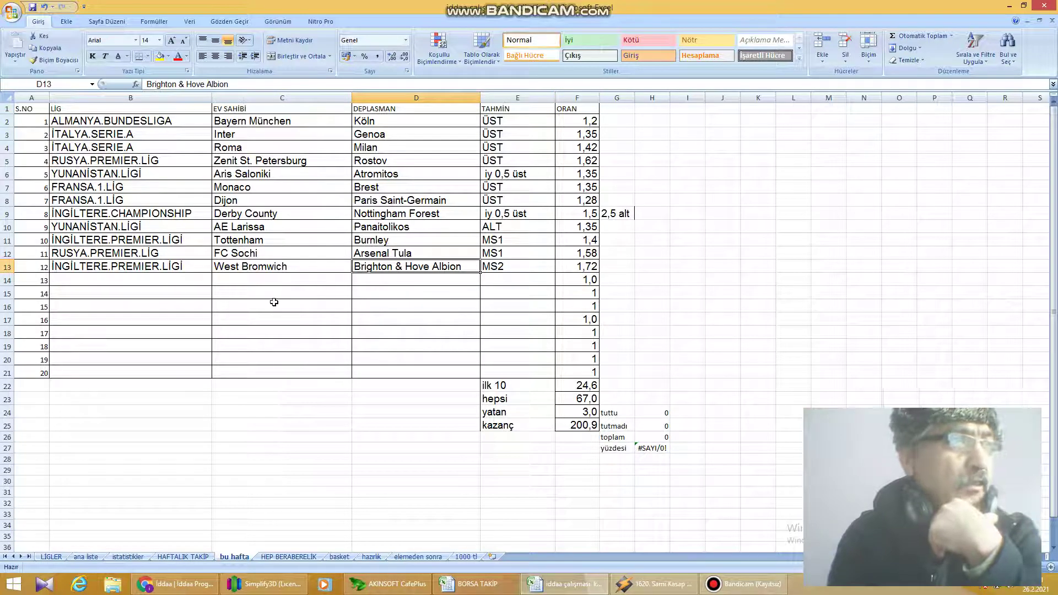
Set the league name on the istatistikler sheet to İNGİLTERE.PREMIER.LİGİ
{"action": "left_click", "coordinate": [128, 557]}
{"action": "left_click", "coordinate": [118, 230]}
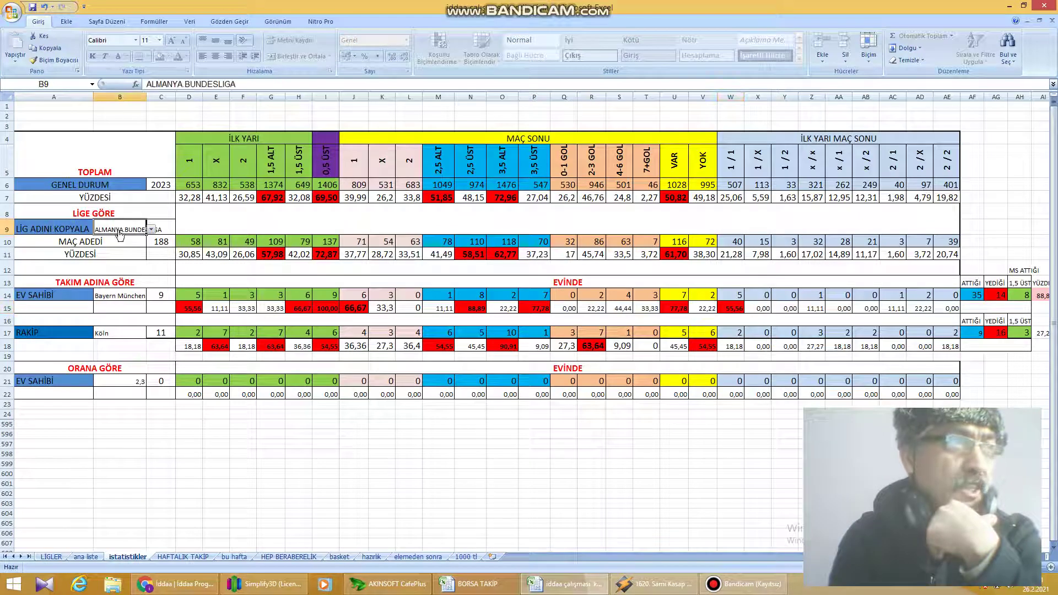
{"action": "left_click", "coordinate": [150, 229]}
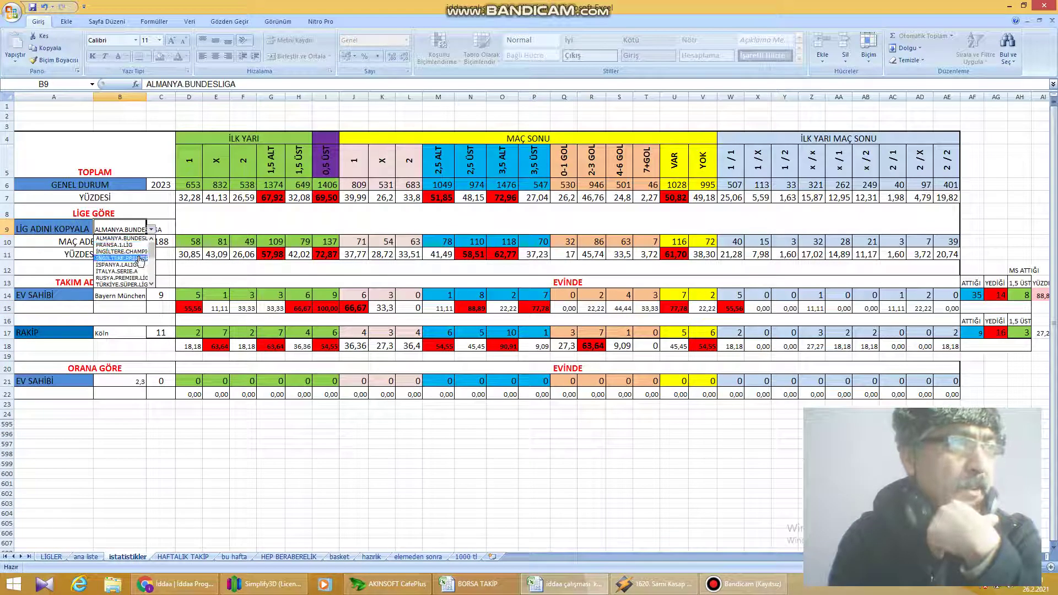
{"action": "left_click", "coordinate": [141, 259]}
Set the home team to West Ham United and the opponent to Brighton & Hove Albion in the team statistics
{"action": "left_click", "coordinate": [141, 296]}
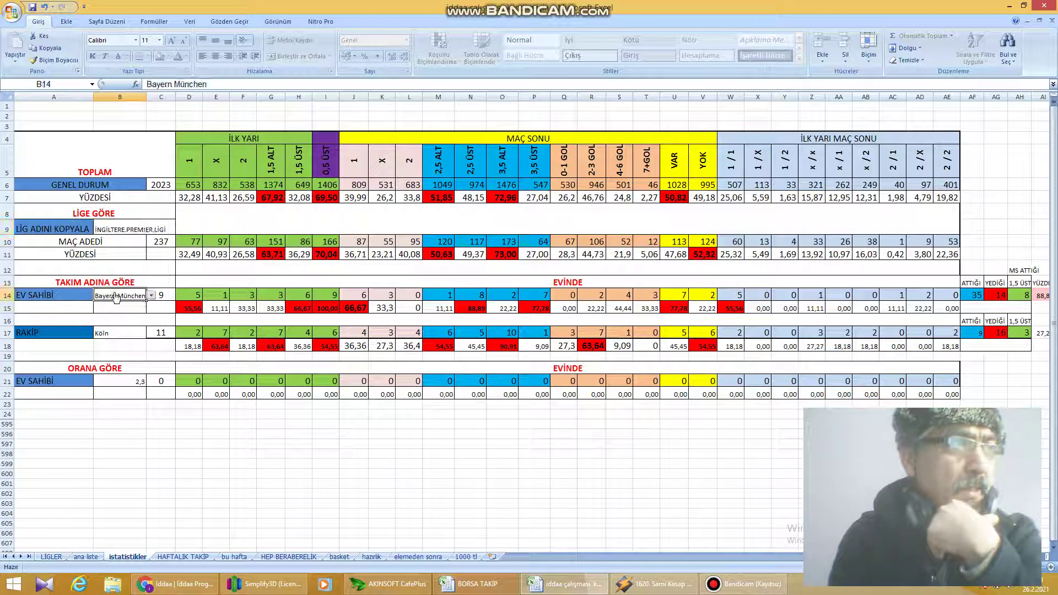
{"action": "left_click", "coordinate": [151, 296]}
{"action": "scroll", "coordinate": [150, 325], "scroll_direction": "down", "scroll_amount": 4}
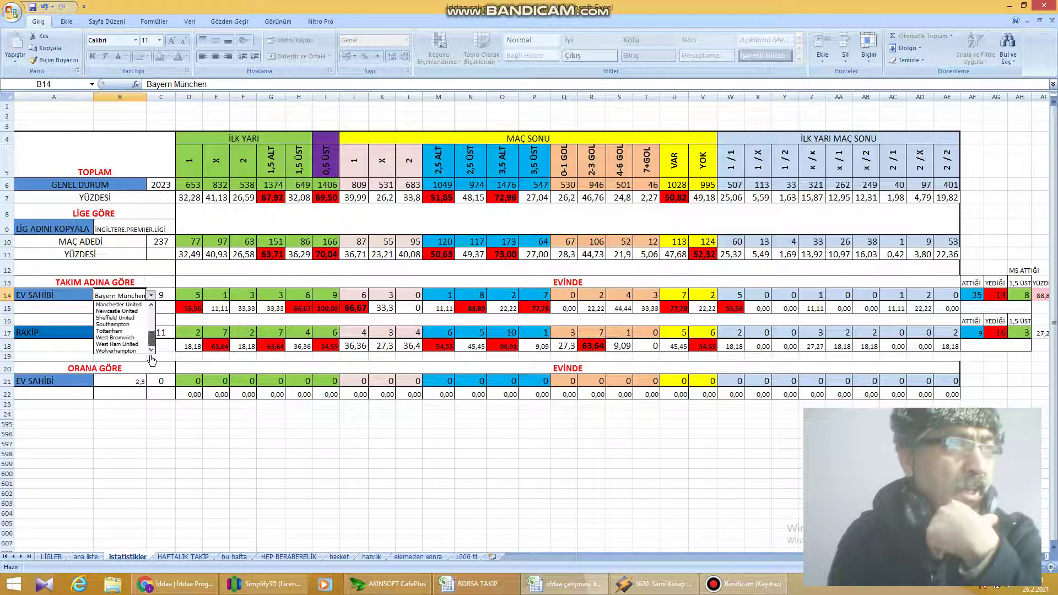
{"action": "left_click", "coordinate": [131, 345]}
{"action": "left_click", "coordinate": [118, 335]}
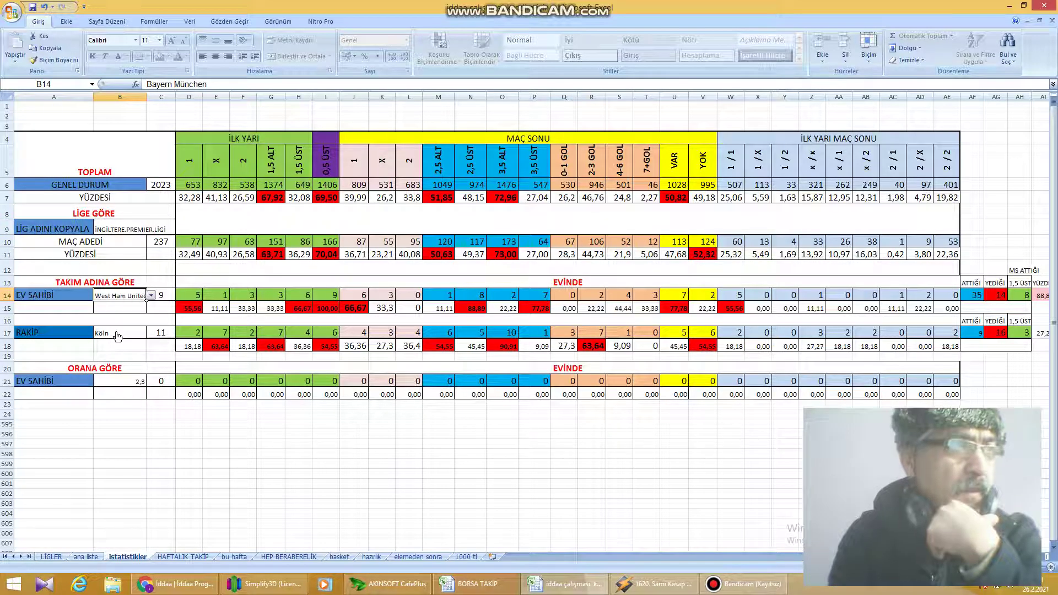
{"action": "left_click", "coordinate": [150, 333]}
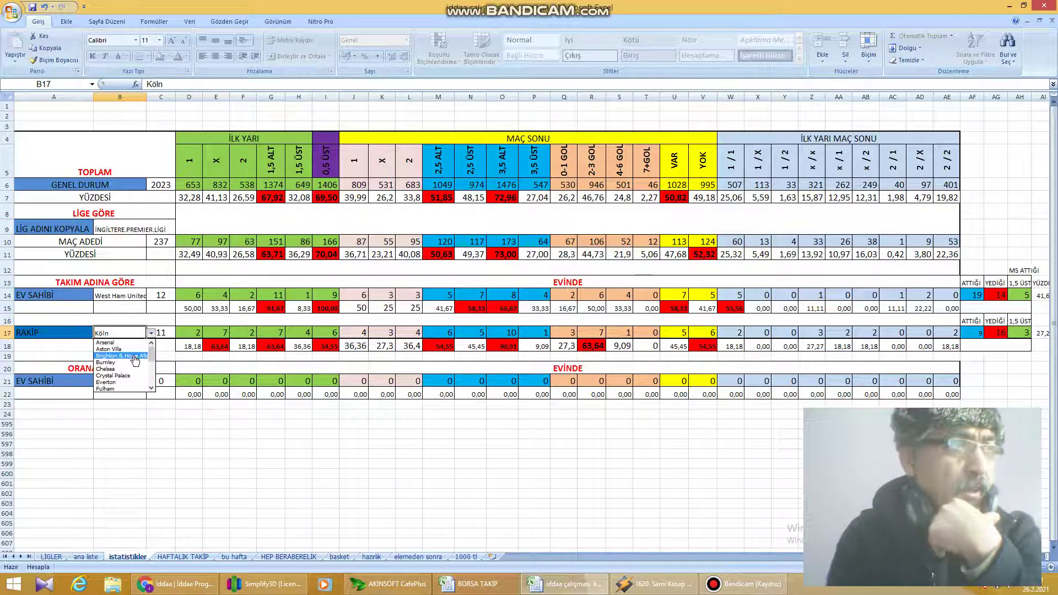
{"action": "left_click", "coordinate": [135, 356]}
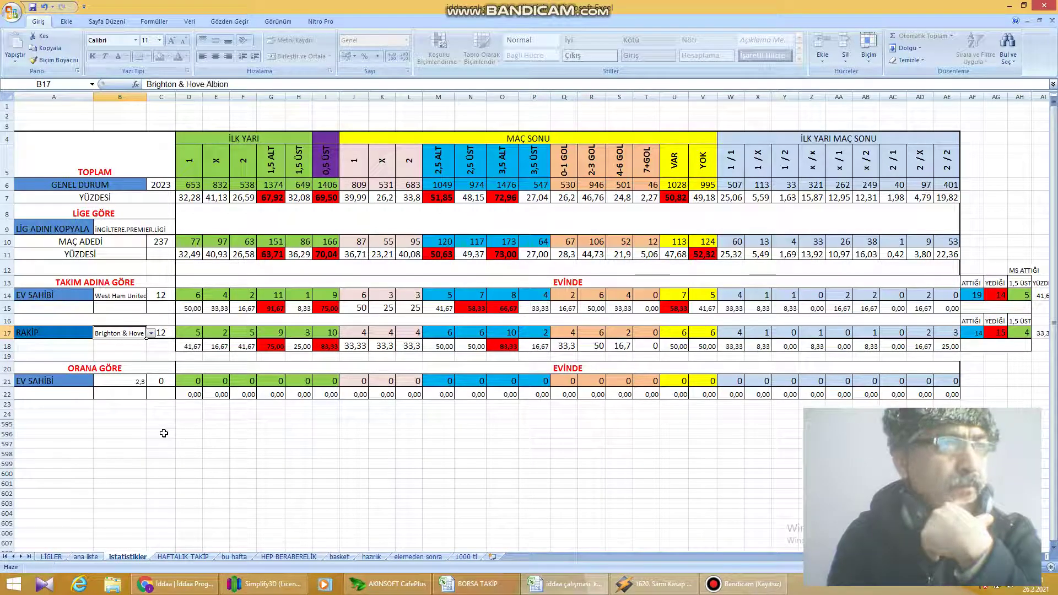
{"action": "left_click", "coordinate": [164, 433]}
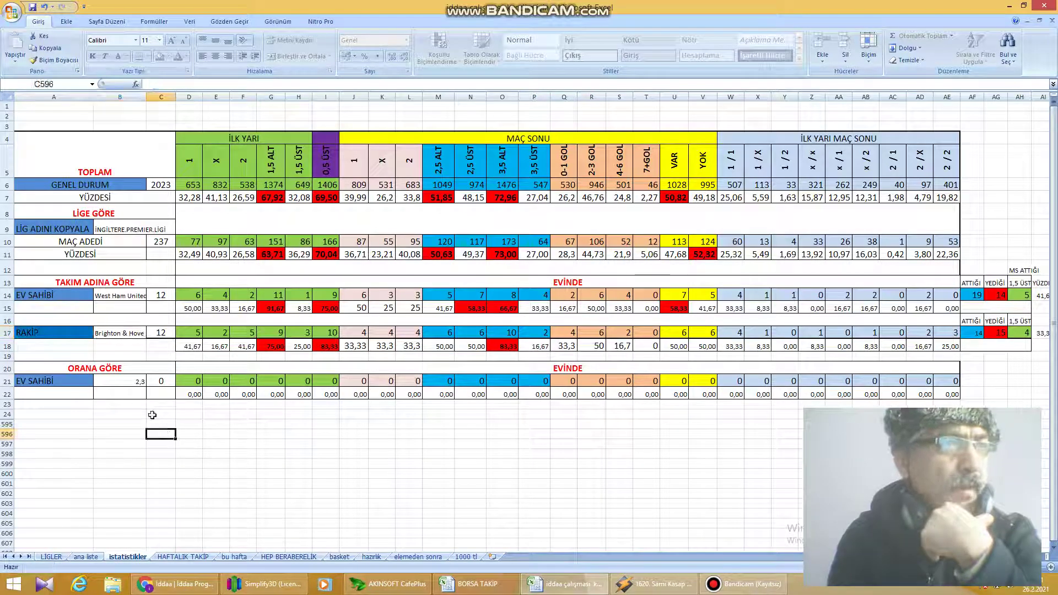
Examine West Ham United's home match count, full-time 1 results, and goals scored and conceded
{"action": "left_click", "coordinate": [163, 295]}
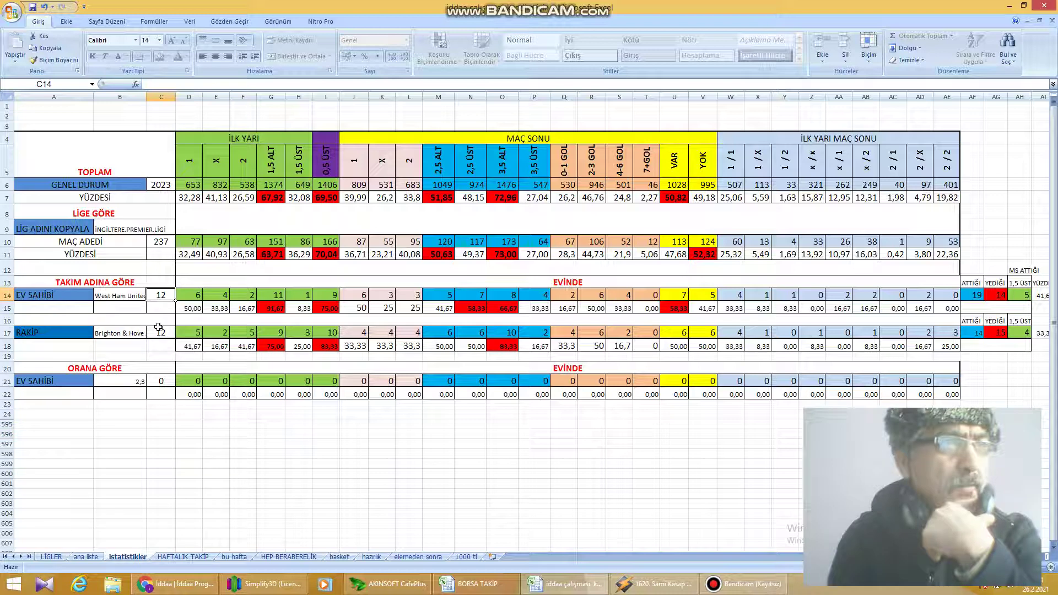
{"action": "left_click", "coordinate": [361, 295]}
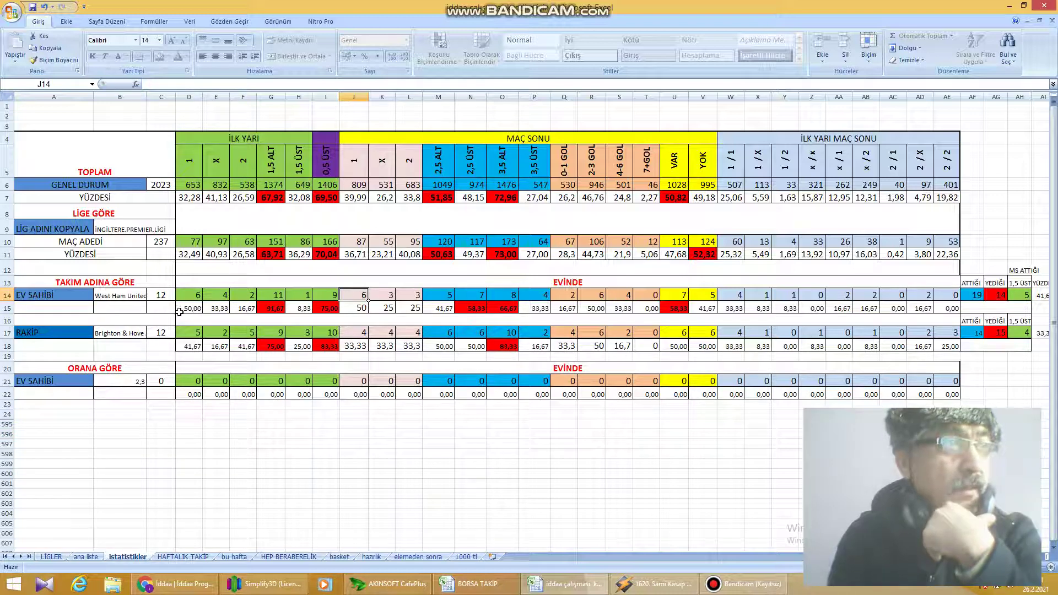
{"action": "left_click", "coordinate": [164, 296]}
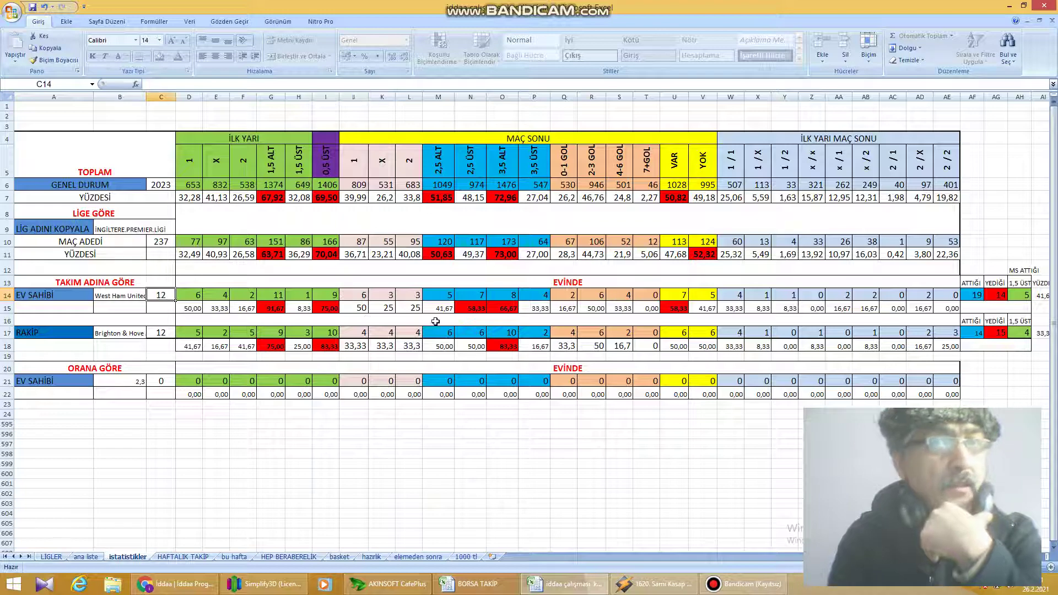
{"action": "left_click", "coordinate": [977, 297]}
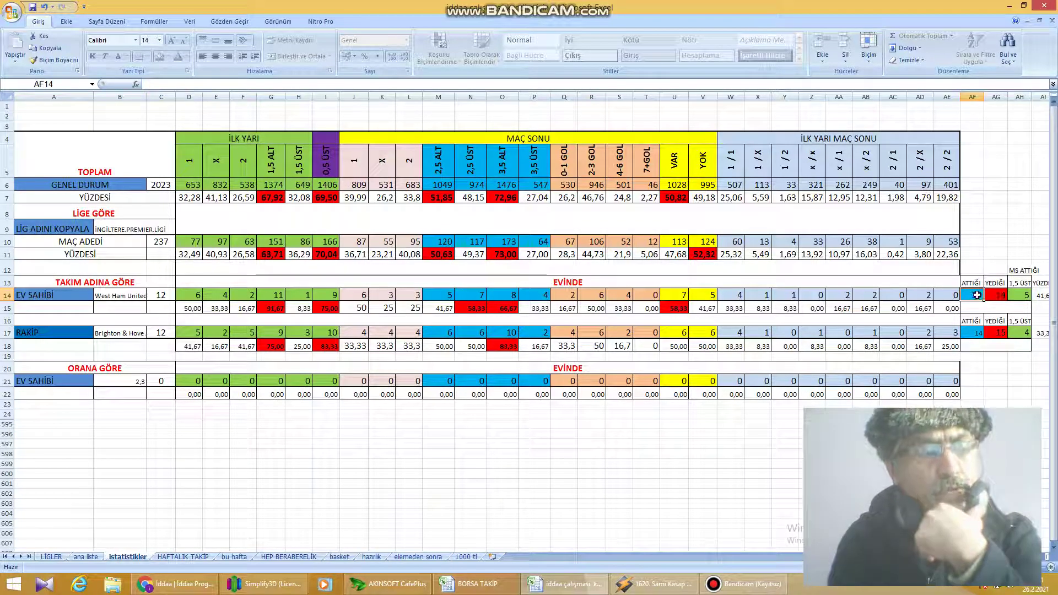
{"action": "type", "text": "19"}
{"action": "key", "text": "Tab"}
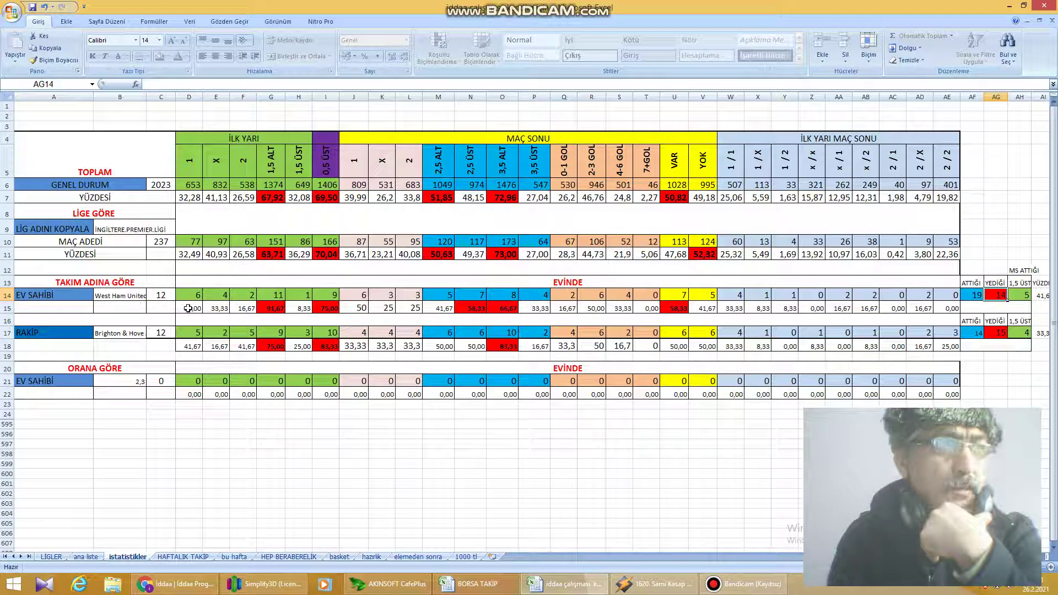
Compare both teams' first-half 0,5 ÜST rates and match counts, and check West Ham United's full-time 2,5 ÜST rate
{"action": "left_click", "coordinate": [329, 347]}
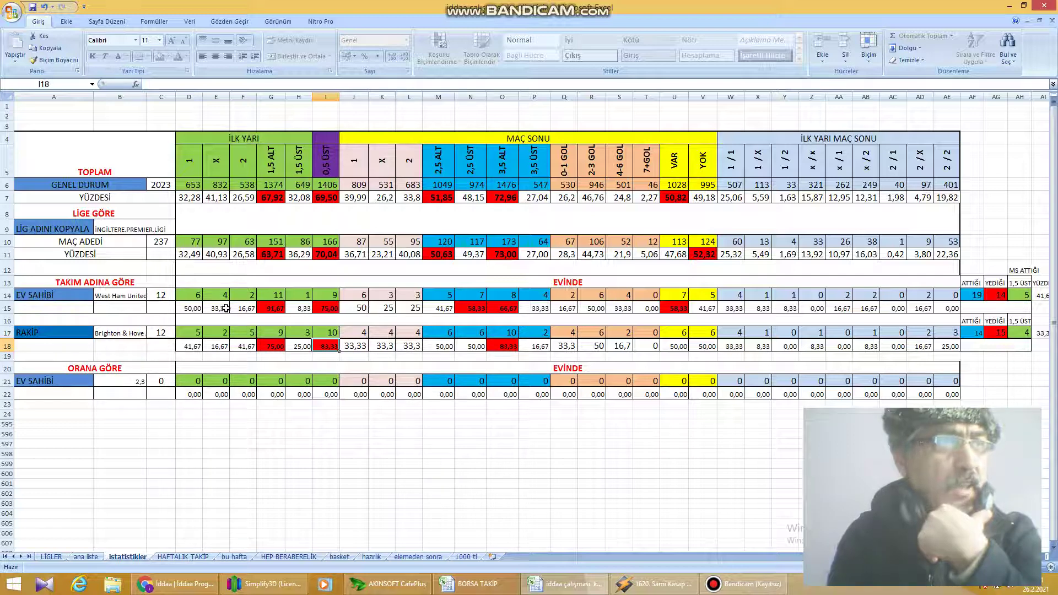
{"action": "left_click", "coordinate": [477, 309]}
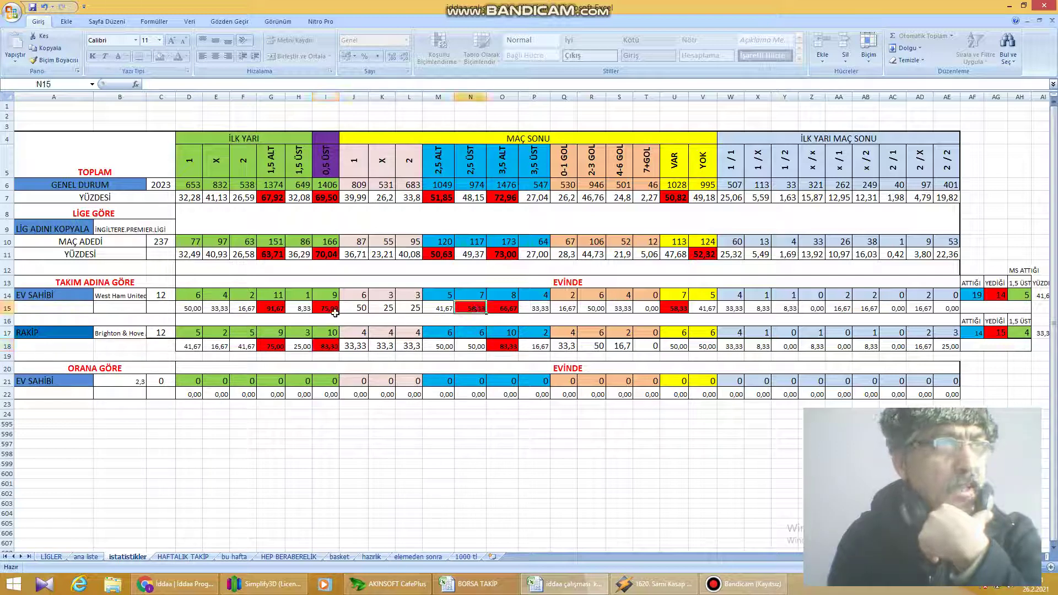
{"action": "left_click", "coordinate": [330, 309]}
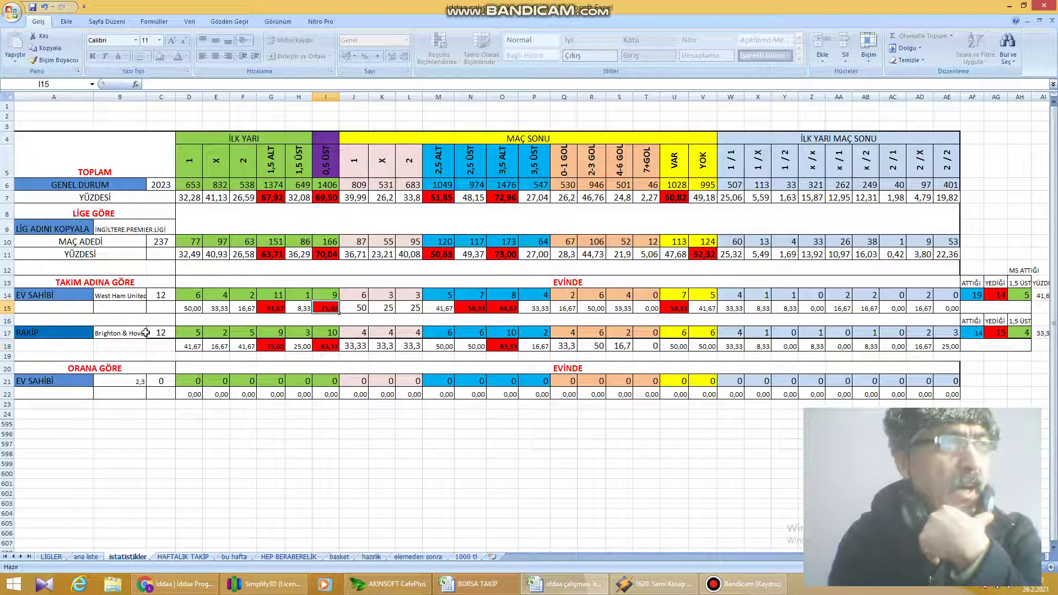
{"action": "left_click", "coordinate": [155, 295]}
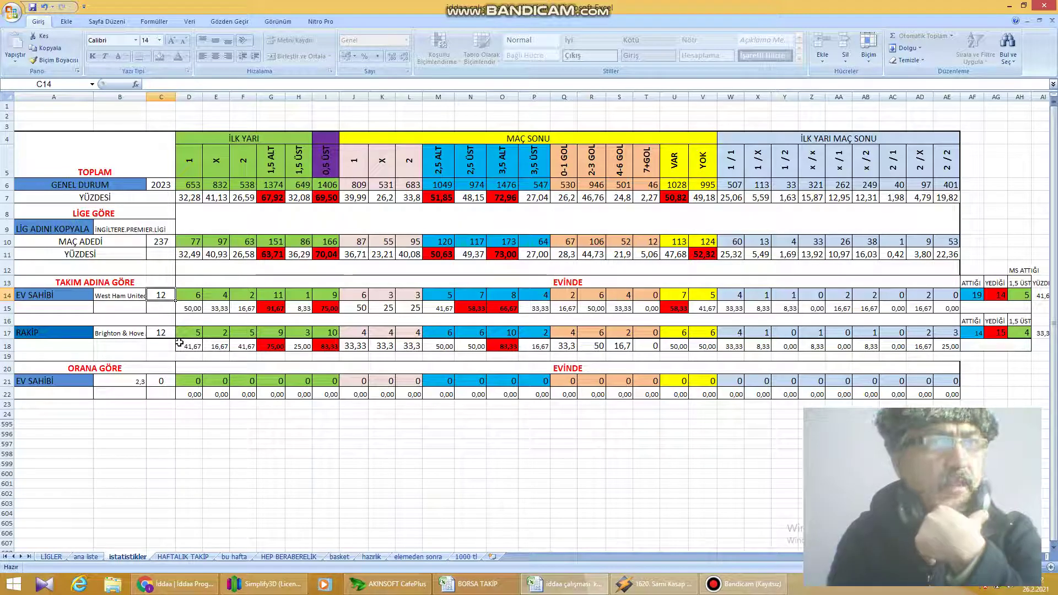
{"action": "left_click", "coordinate": [160, 331]}
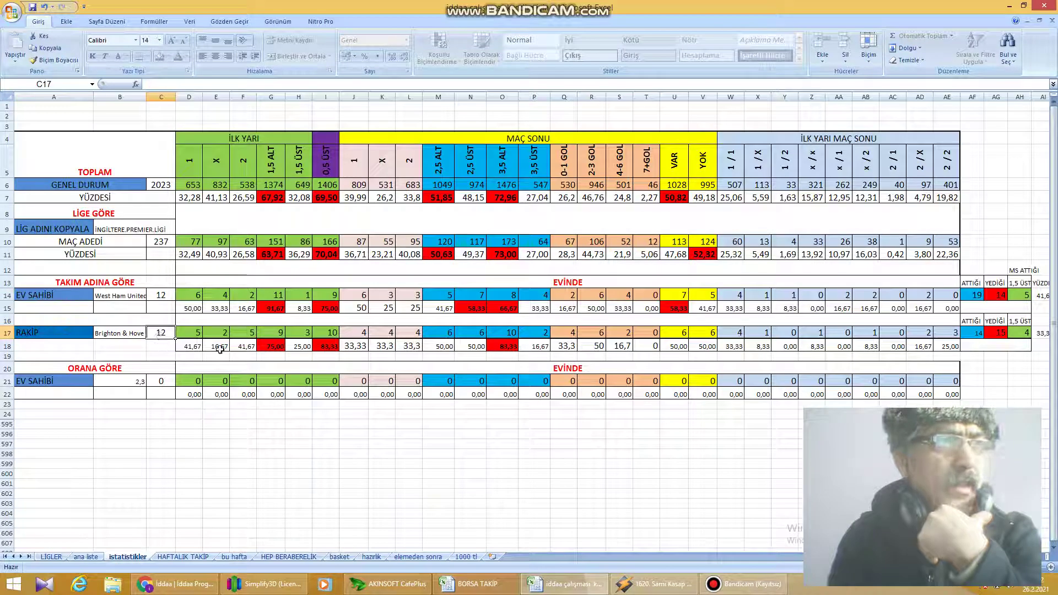